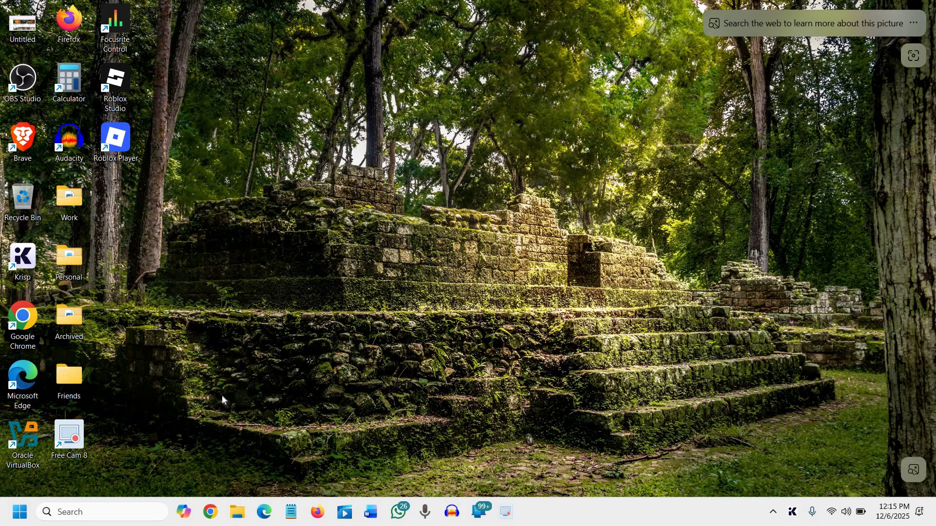
Step: Open the Start menu's power options and dismiss them without restarting
{"action": "left_click", "coordinate": [19, 512]}
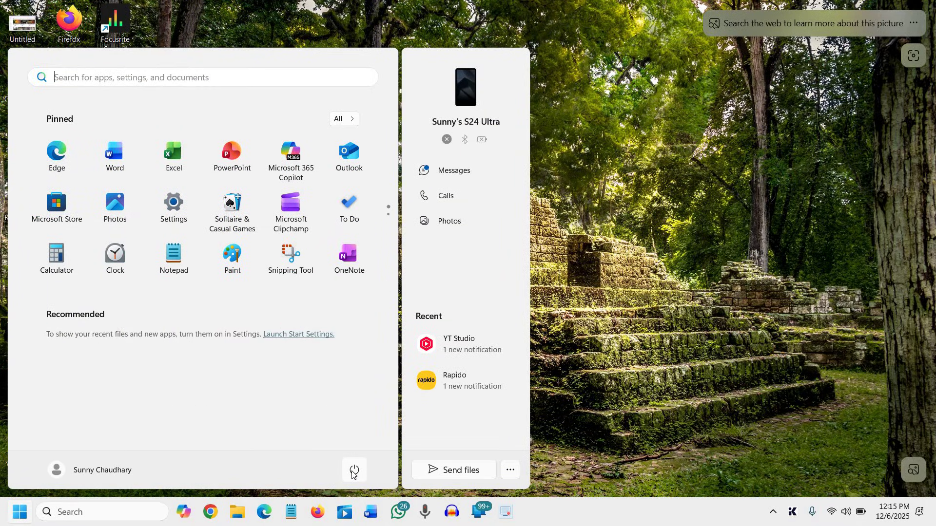
{"action": "left_click", "coordinate": [355, 469]}
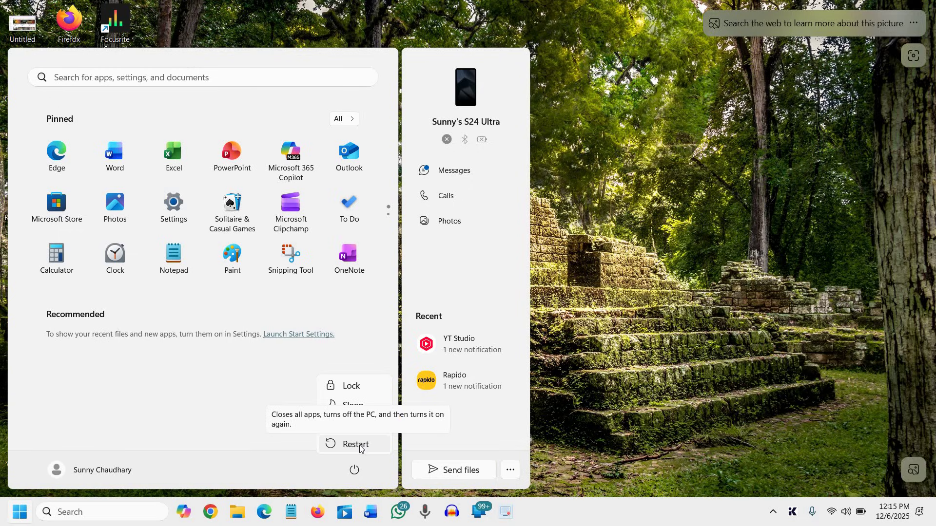
{"action": "left_click", "coordinate": [626, 266]}
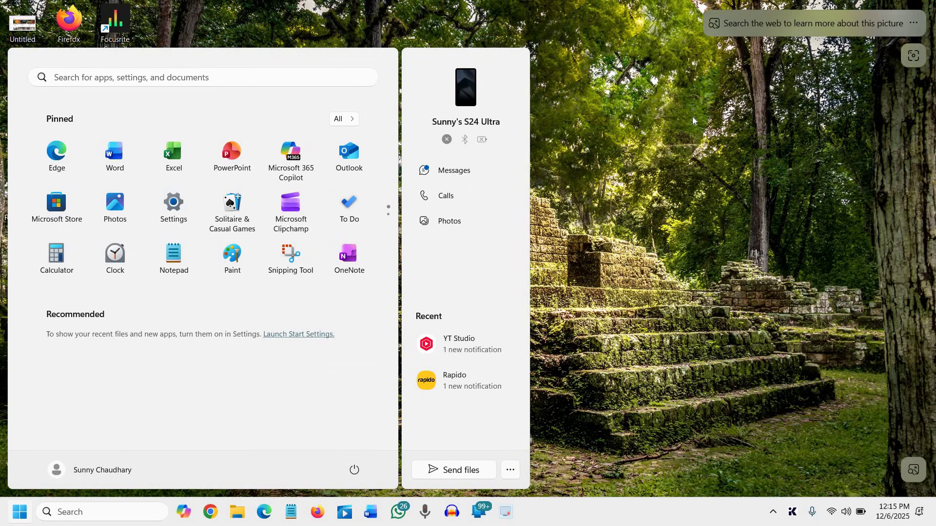
{"action": "left_click", "coordinate": [348, 158]}
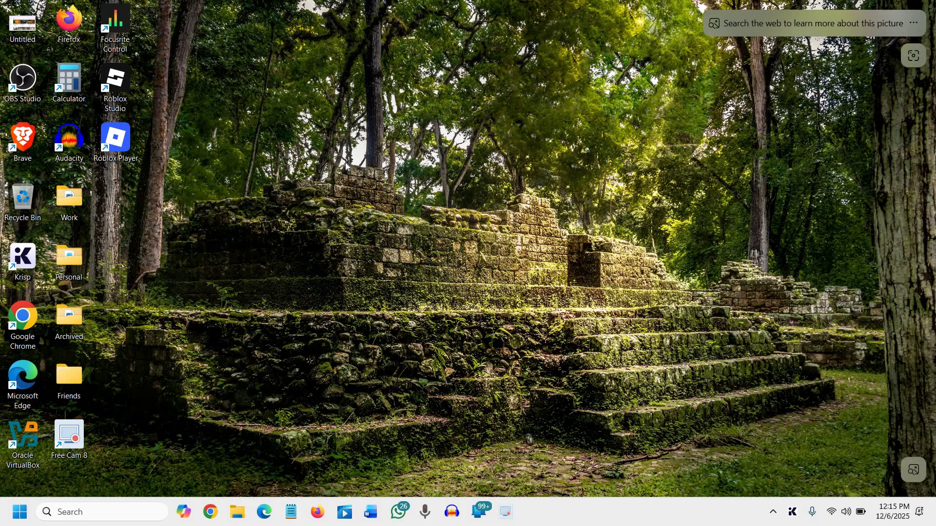
Step: Start a Windows Update check from Settings, then close Settings
{"action": "right_click", "coordinate": [21, 515]}
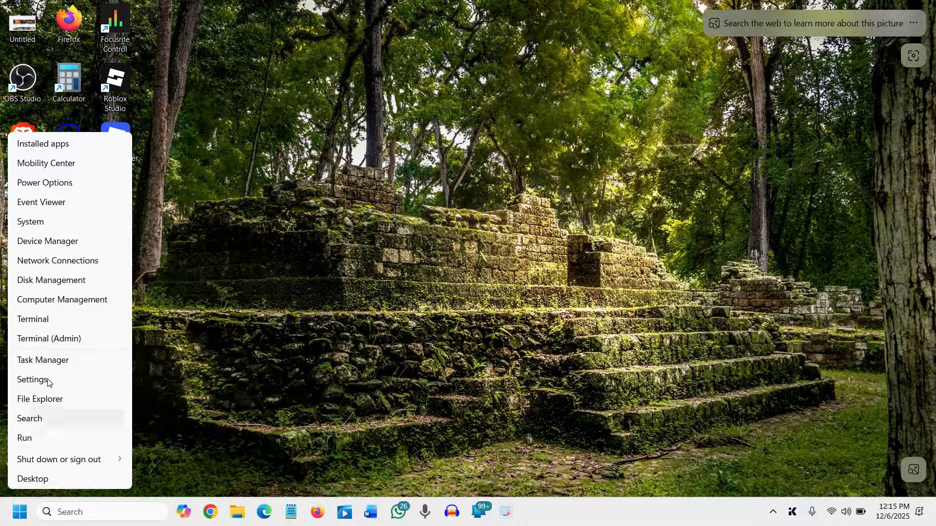
{"action": "left_click", "coordinate": [85, 375]}
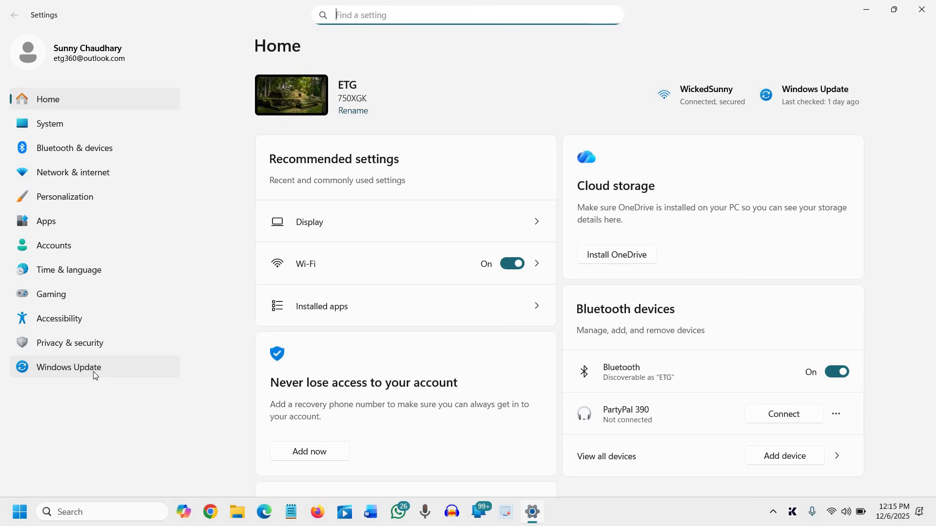
{"action": "left_click", "coordinate": [94, 374]}
{"action": "left_click", "coordinate": [830, 103]}
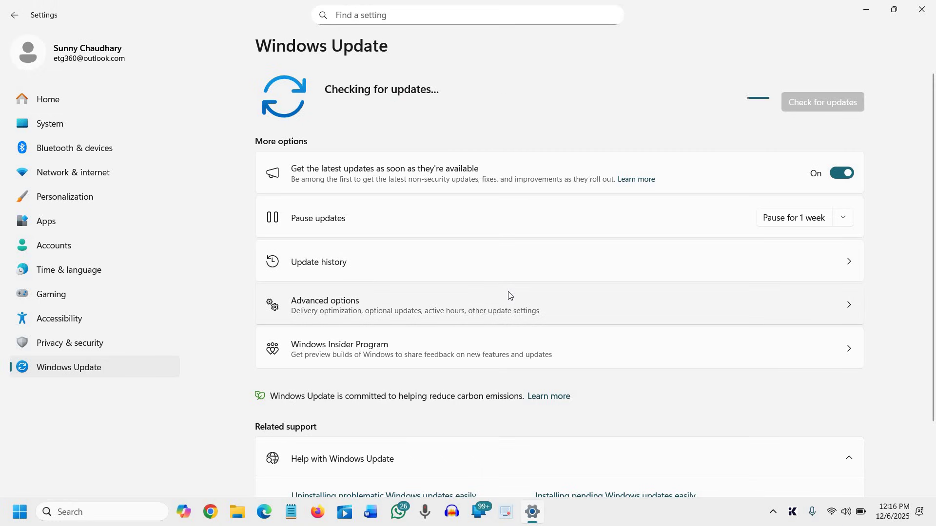
{"action": "left_click", "coordinate": [925, 11]}
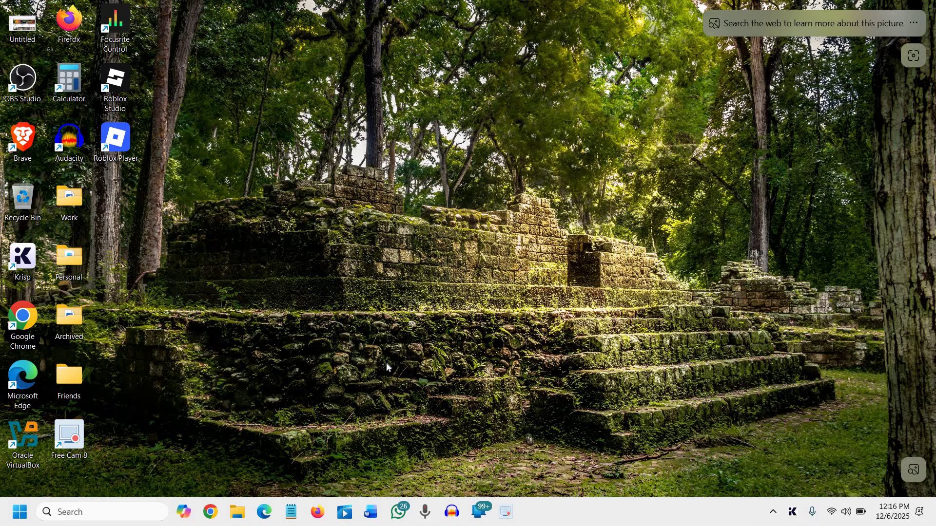
{"action": "left_click", "coordinate": [774, 512]}
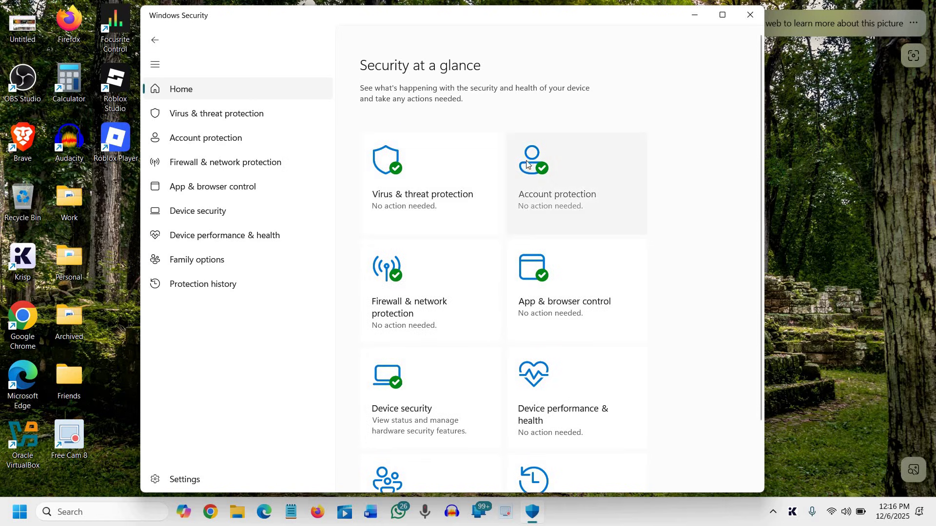
{"action": "left_click", "coordinate": [450, 204]}
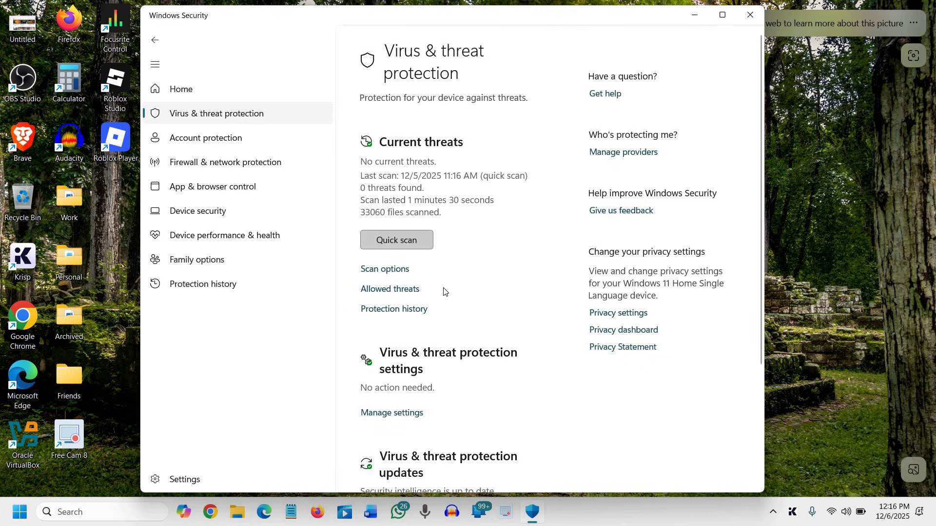
{"action": "left_click", "coordinate": [393, 273]}
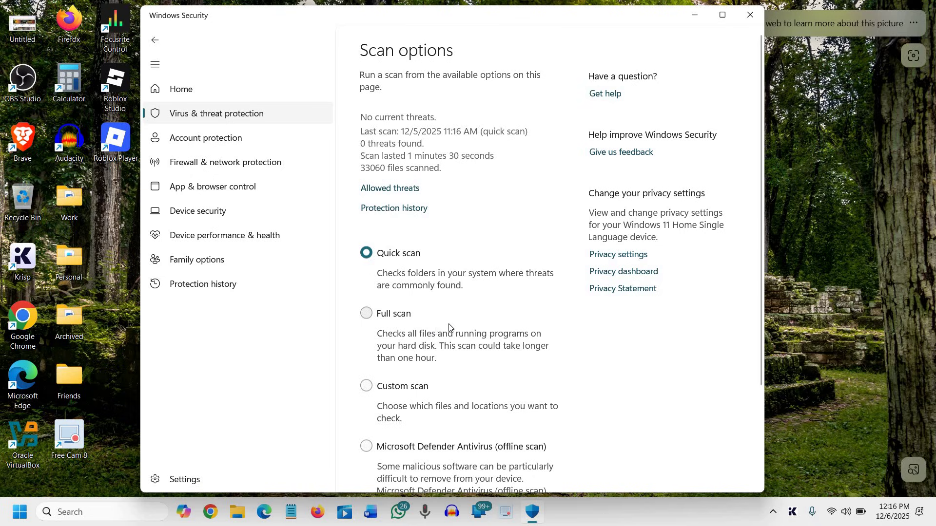
{"action": "left_click", "coordinate": [751, 14]}
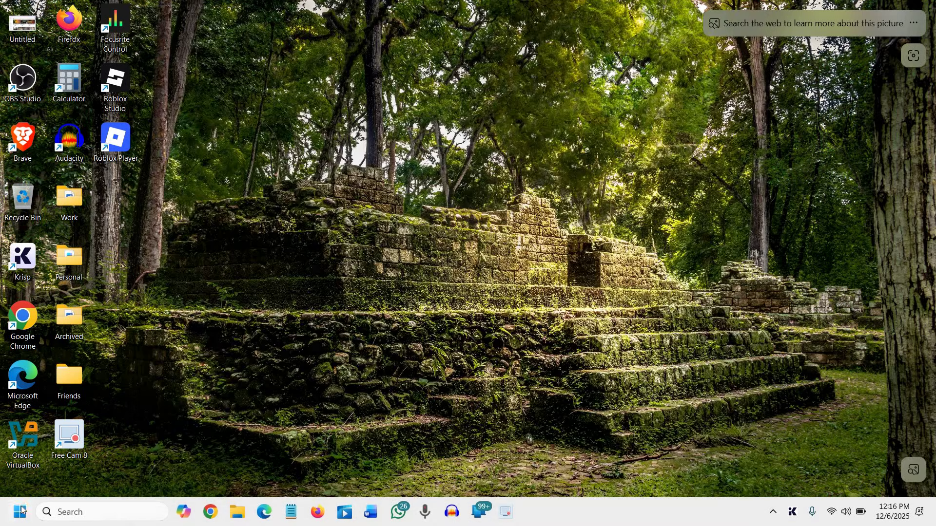
{"action": "right_click", "coordinate": [22, 510]}
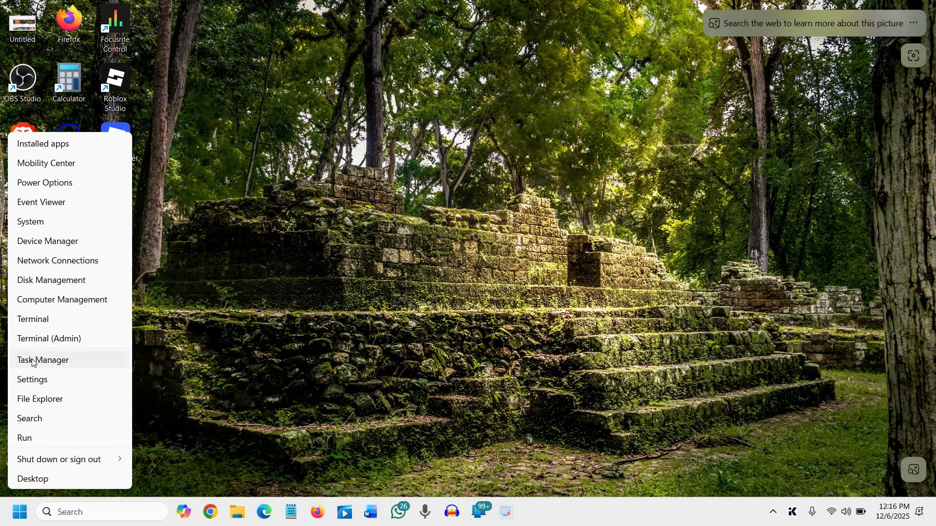
{"action": "left_click", "coordinate": [33, 360]}
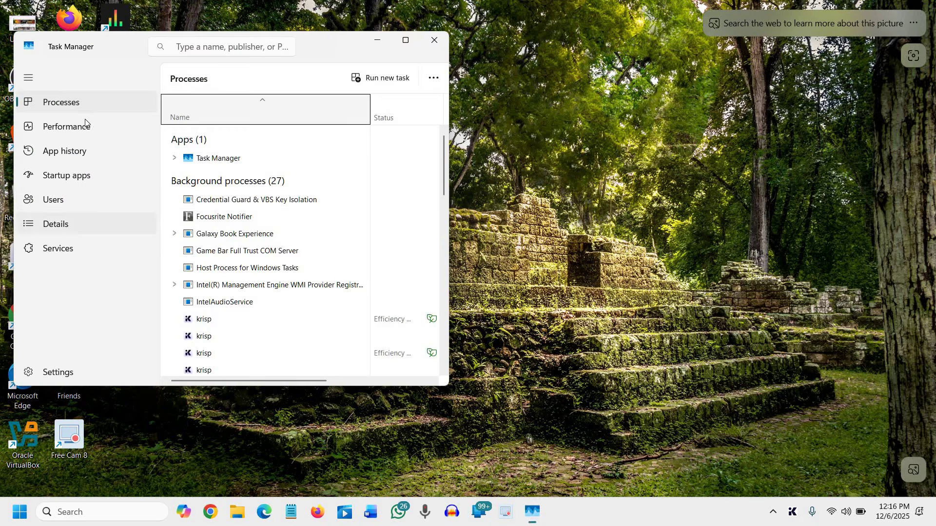
{"action": "left_click", "coordinate": [82, 127]}
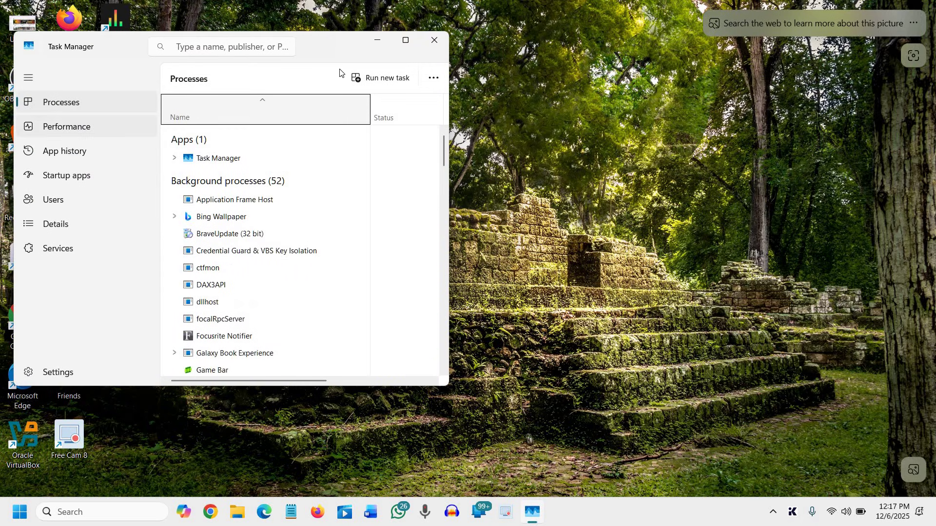
{"action": "left_click", "coordinate": [405, 40]}
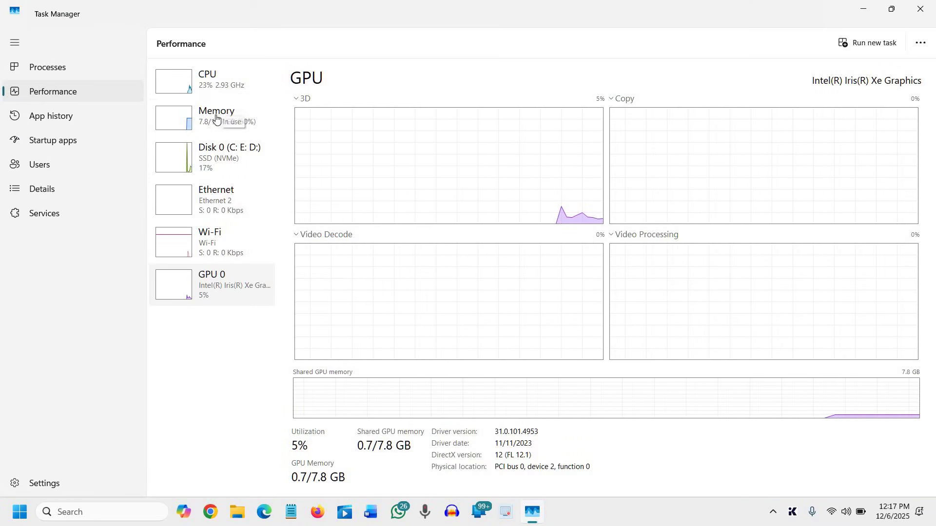
{"action": "left_click", "coordinate": [221, 167]}
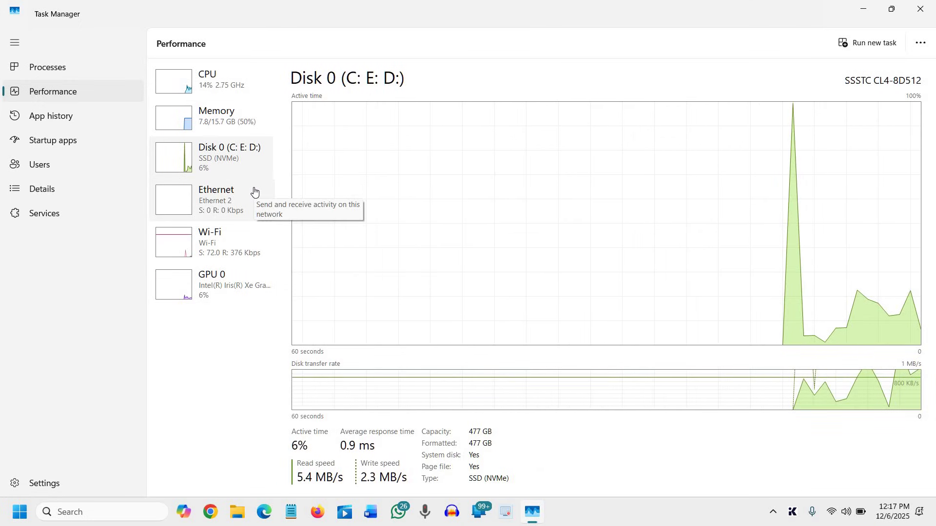
{"action": "left_click", "coordinate": [917, 15]}
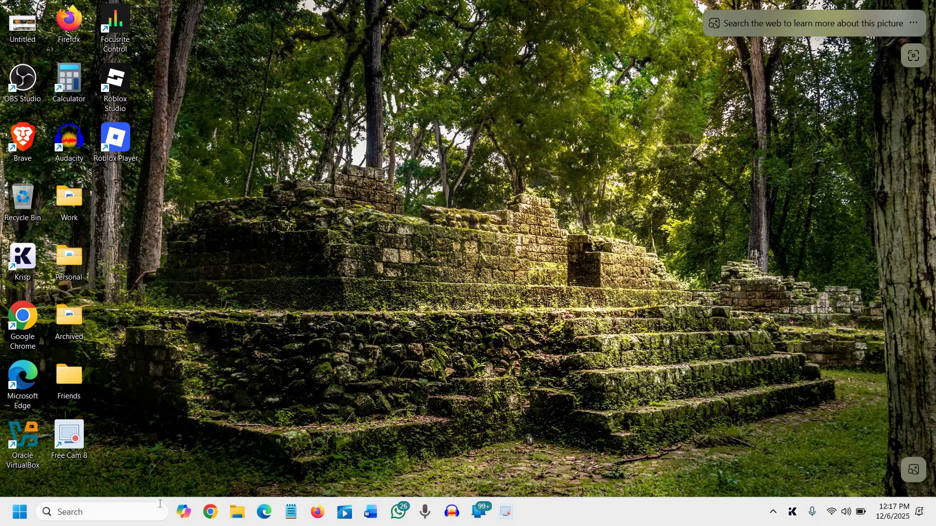
Step: Run SFC /scannow in an administrator Command Prompt, closing it at 7% verification
{"action": "left_click", "coordinate": [121, 512]}
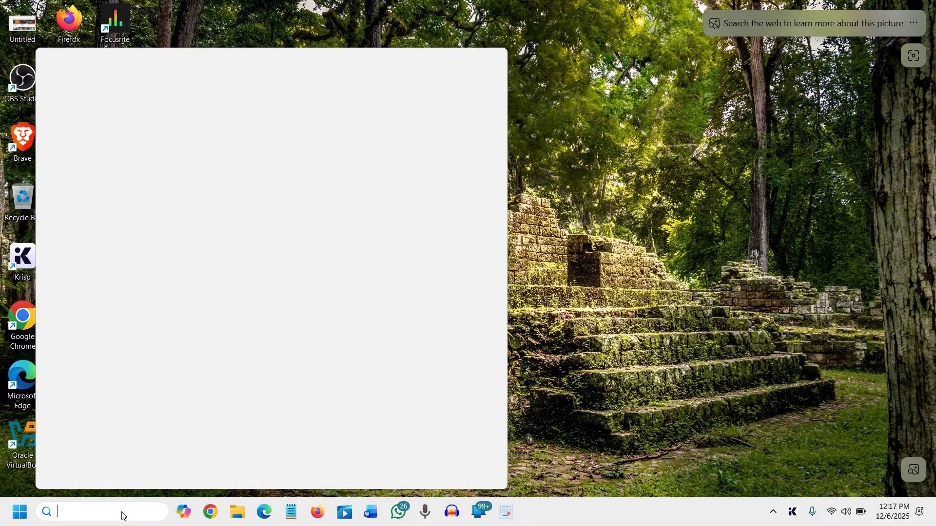
{"action": "type", "text": "cmd"}
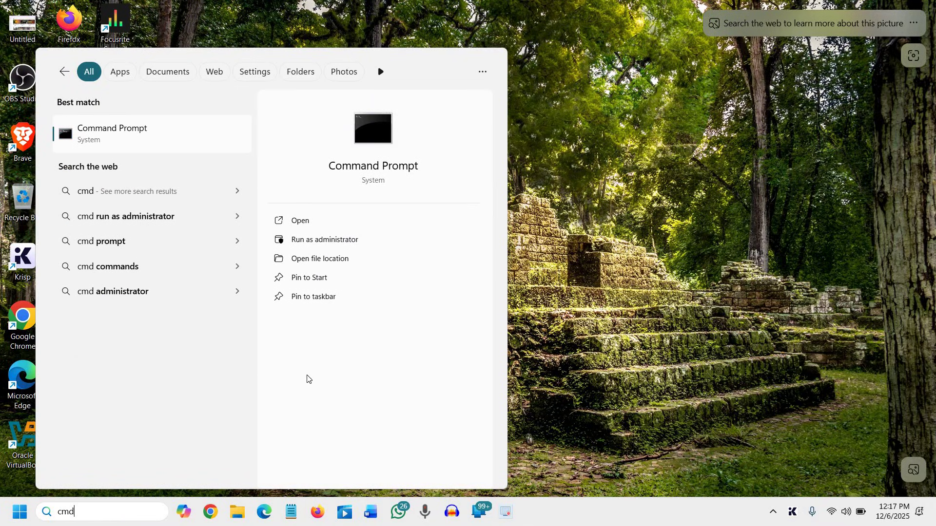
{"action": "left_click", "coordinate": [332, 241]}
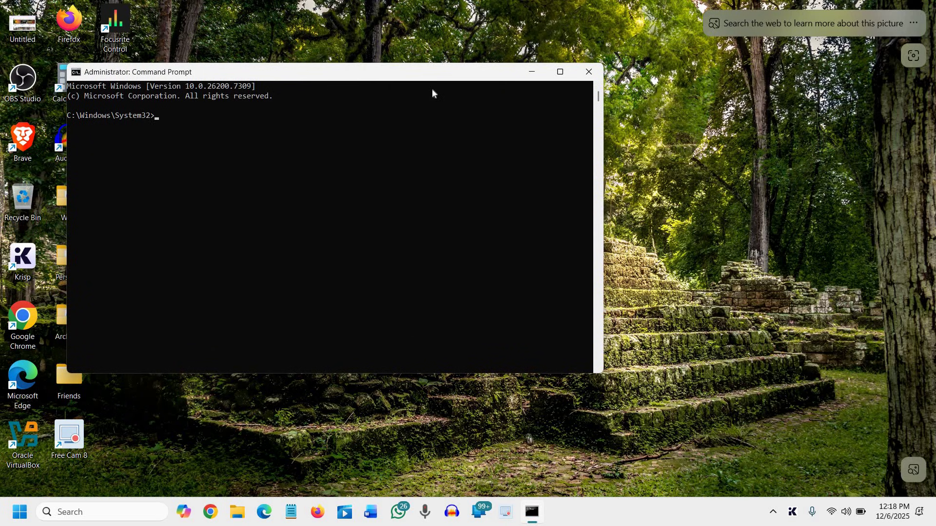
{"action": "type", "text": "SFC /scannow"}
{"action": "key", "text": "Return"}
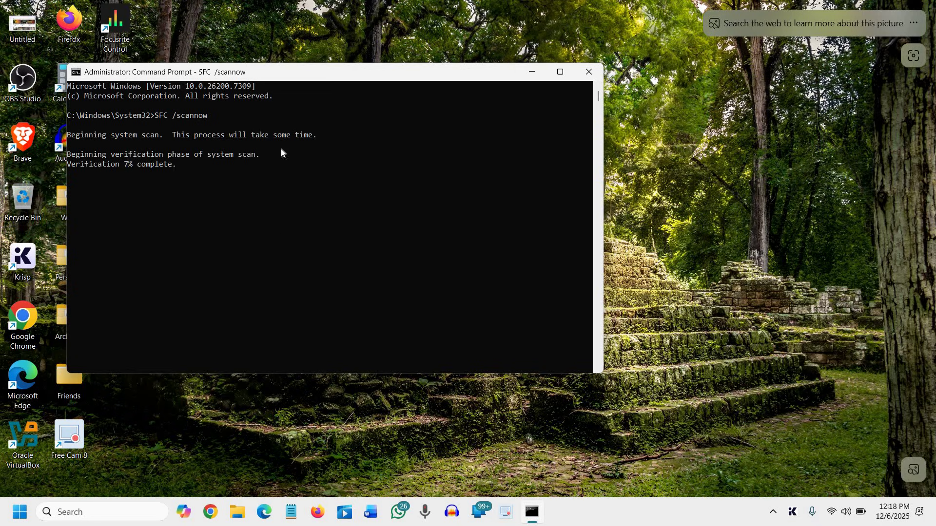
{"action": "left_click", "coordinate": [589, 73]}
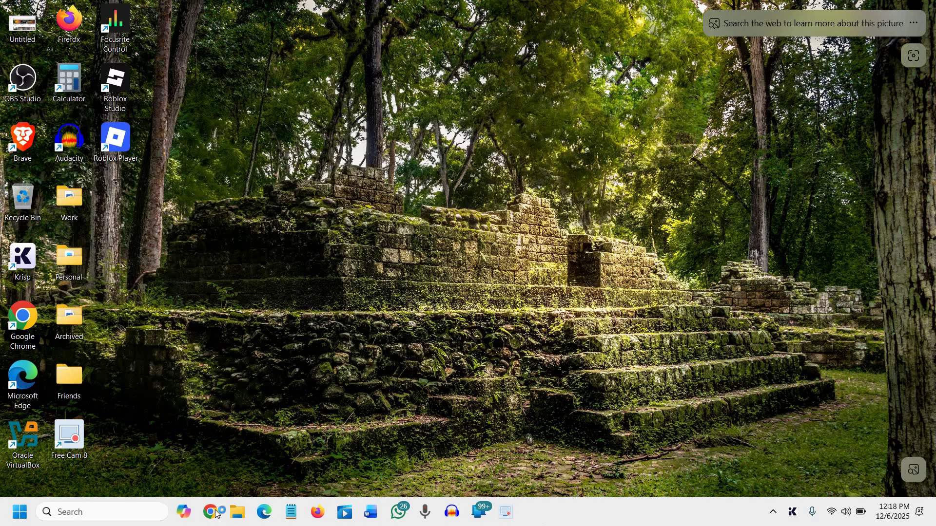
Step: Search Google for 'dism commands windows 11' in a maximized Chrome window
{"action": "left_click", "coordinate": [214, 513]}
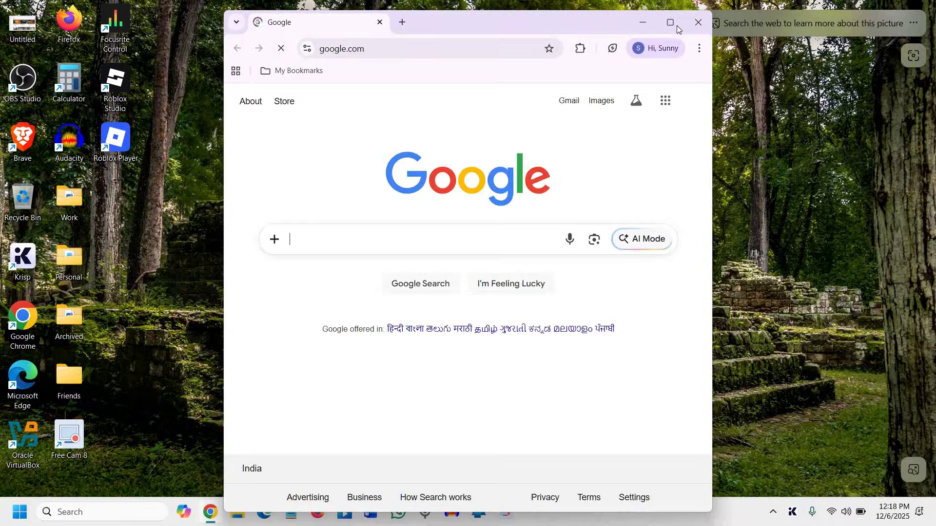
{"action": "key", "text": "super+Up"}
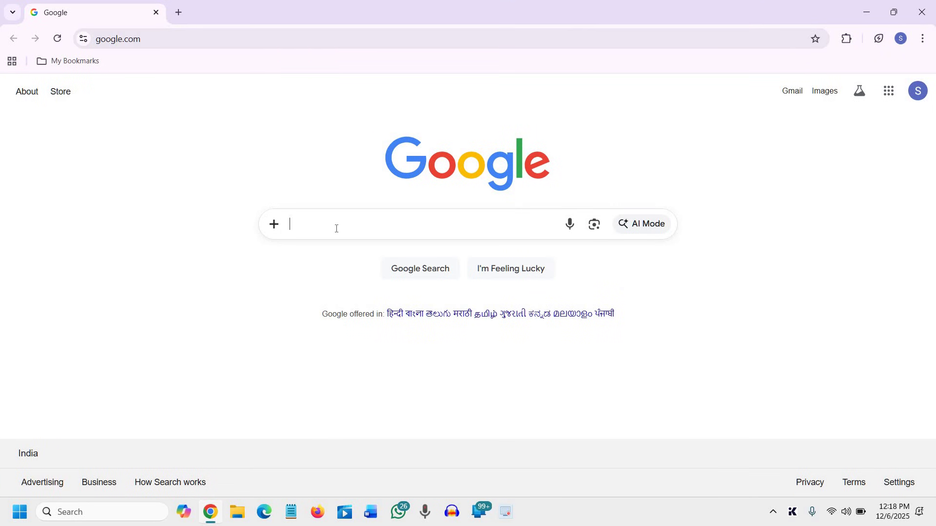
{"action": "type", "text": "dism comm"}
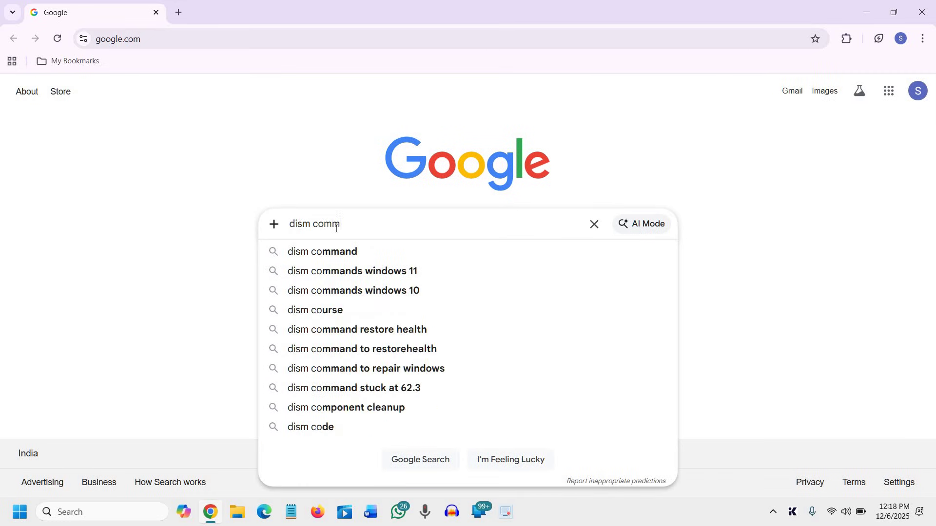
{"action": "type", "text": "ands"}
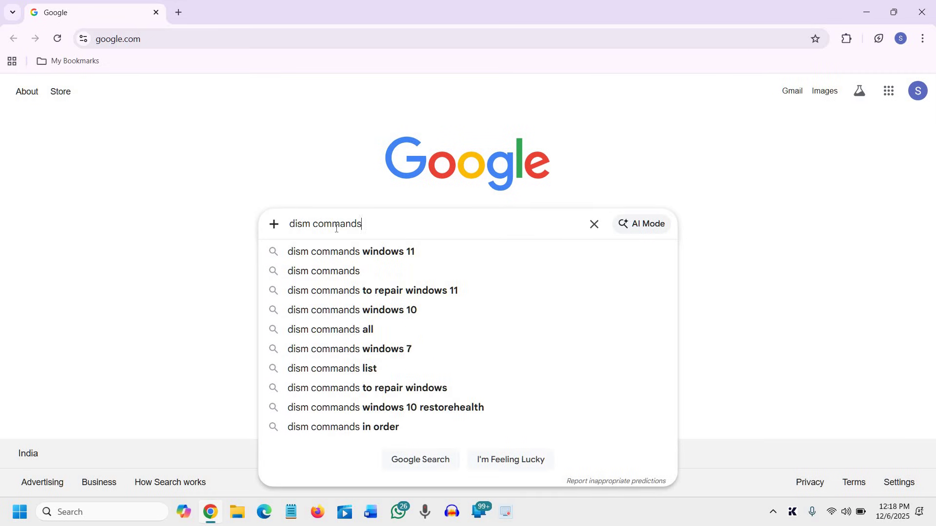
{"action": "left_click", "coordinate": [376, 252]}
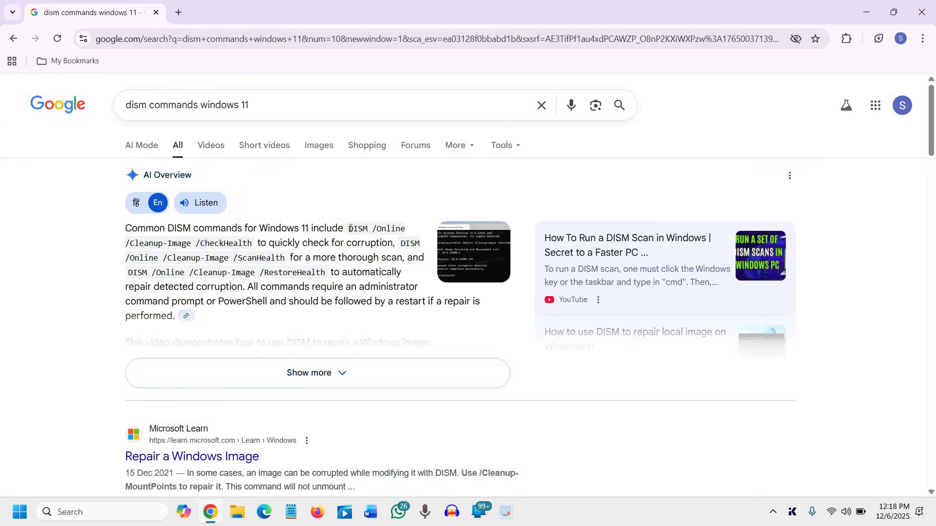
Step: Copy the DISM CheckHealth command from the AI Overview
{"action": "left_click_drag", "start_coordinate": [348, 229], "coordinate": [253, 246]}
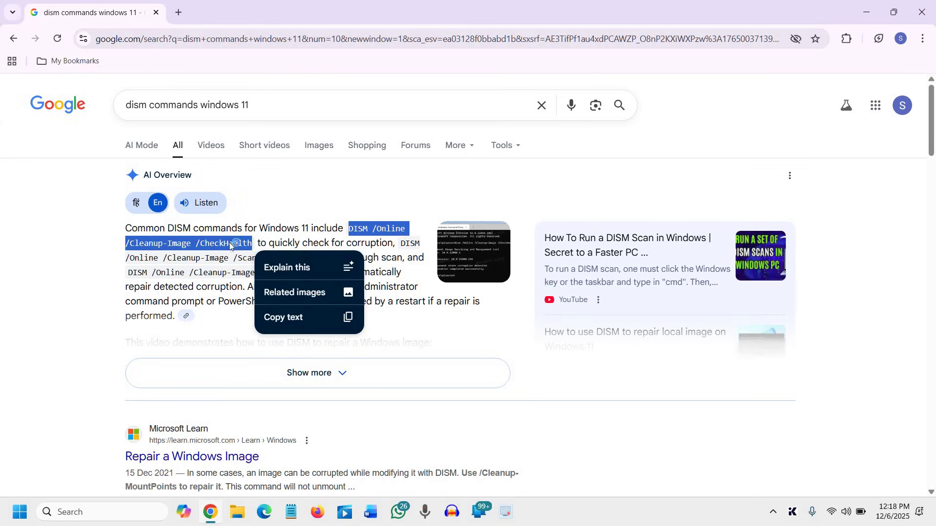
{"action": "right_click", "coordinate": [233, 248]}
{"action": "left_click", "coordinate": [254, 257]}
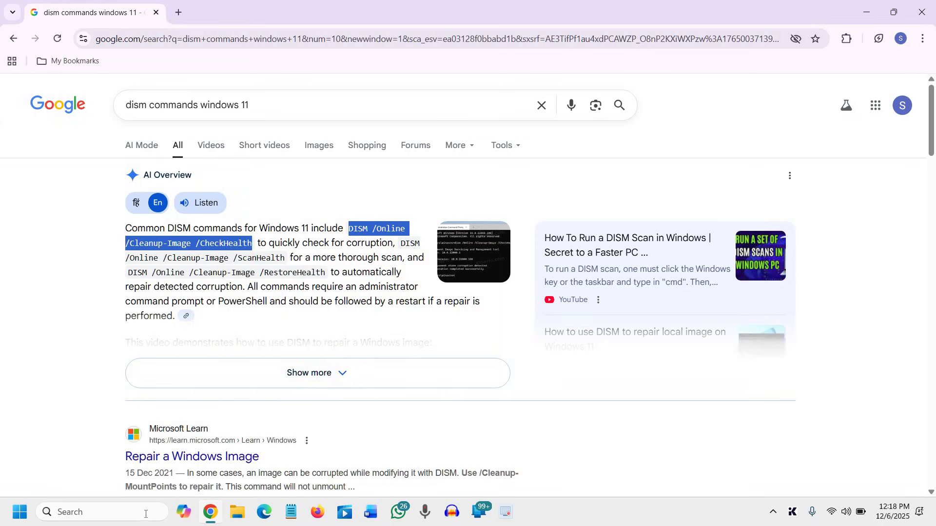
Step: Run the pasted DISM CheckHealth command in an administrator Command Prompt, then return to Chrome
{"action": "left_click", "coordinate": [116, 514]}
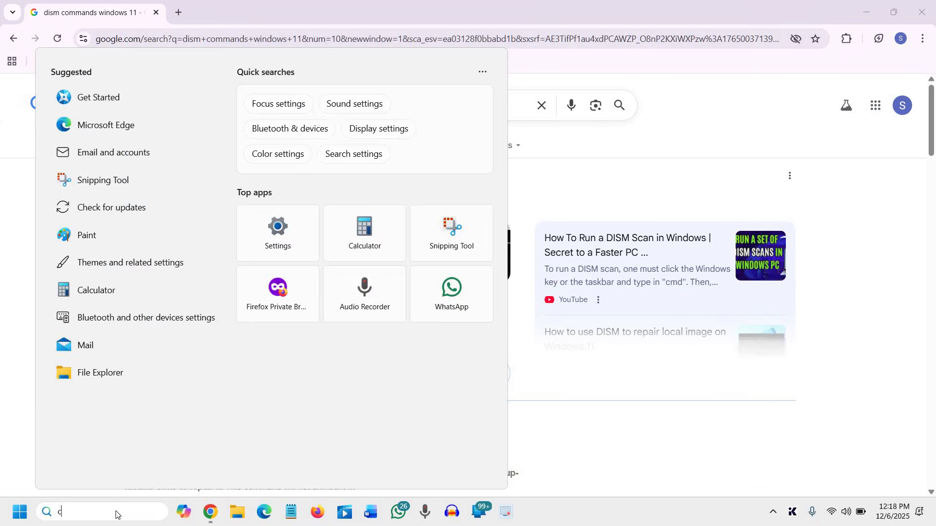
{"action": "type", "text": "cmd"}
{"action": "left_click", "coordinate": [325, 241]}
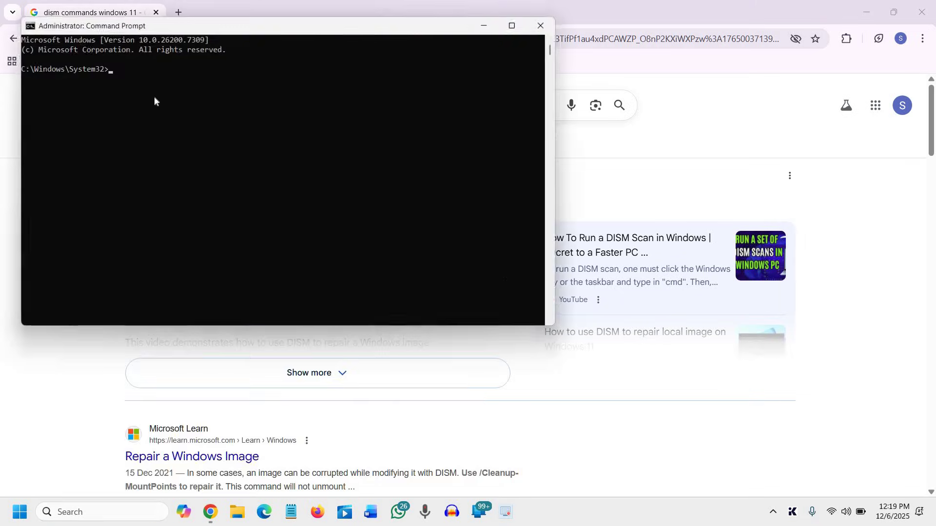
{"action": "key", "text": "ctrl+v"}
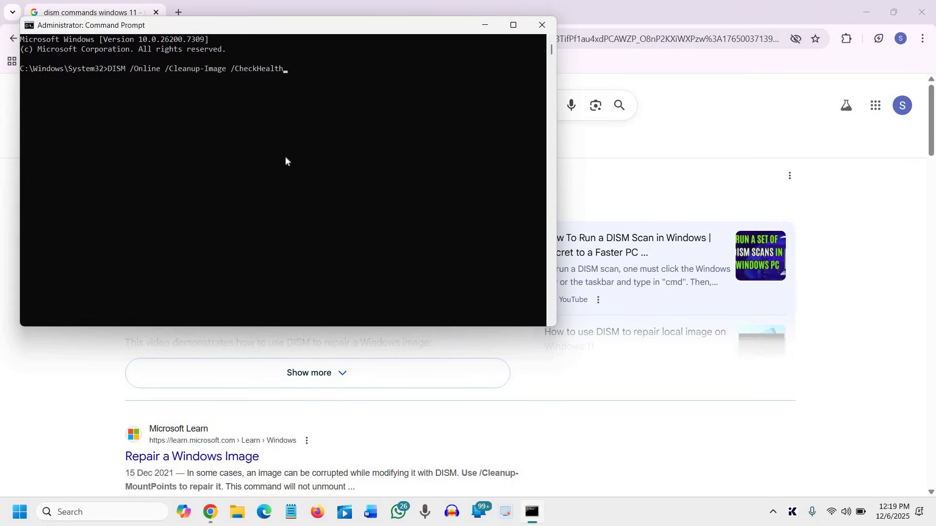
{"action": "key", "text": "Return"}
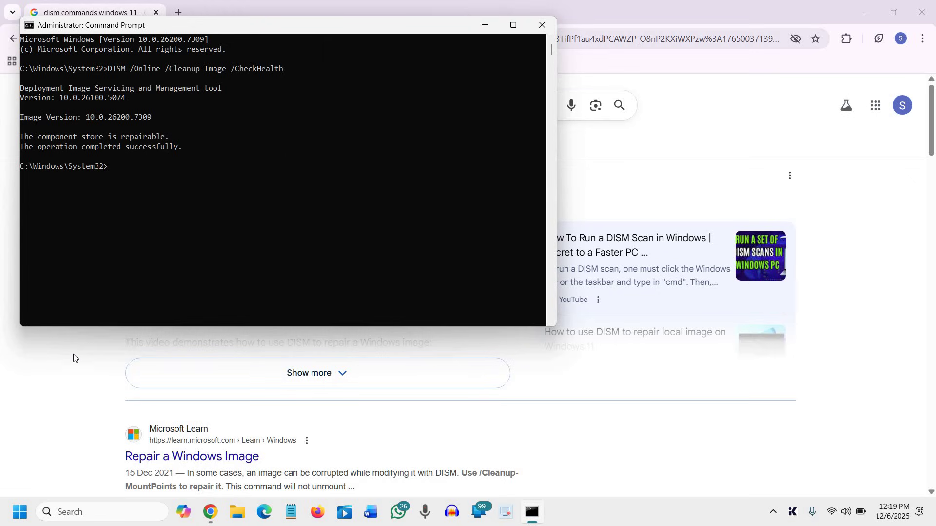
{"action": "key", "text": "alt+Tab"}
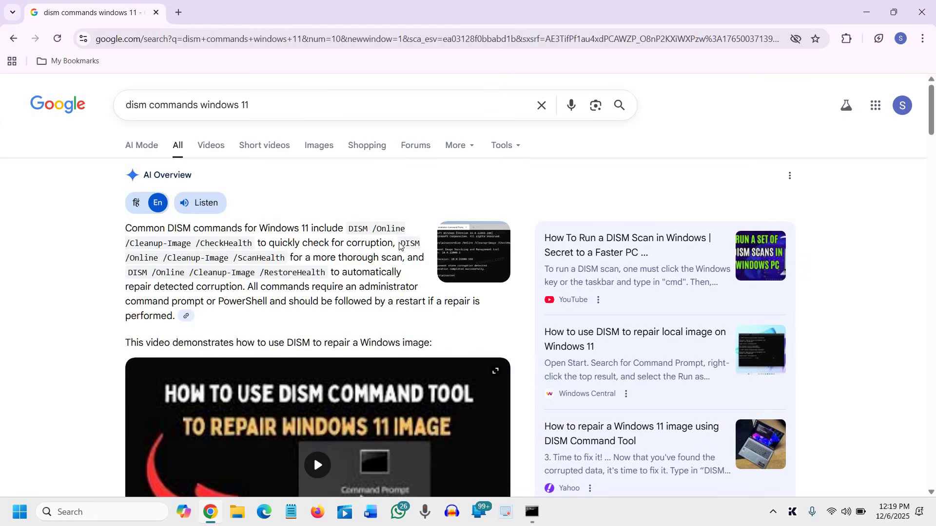
Step: Copy the DISM ScanHealth command and run it in Command Prompt
{"action": "left_click_drag", "start_coordinate": [400, 243], "coordinate": [285, 258]}
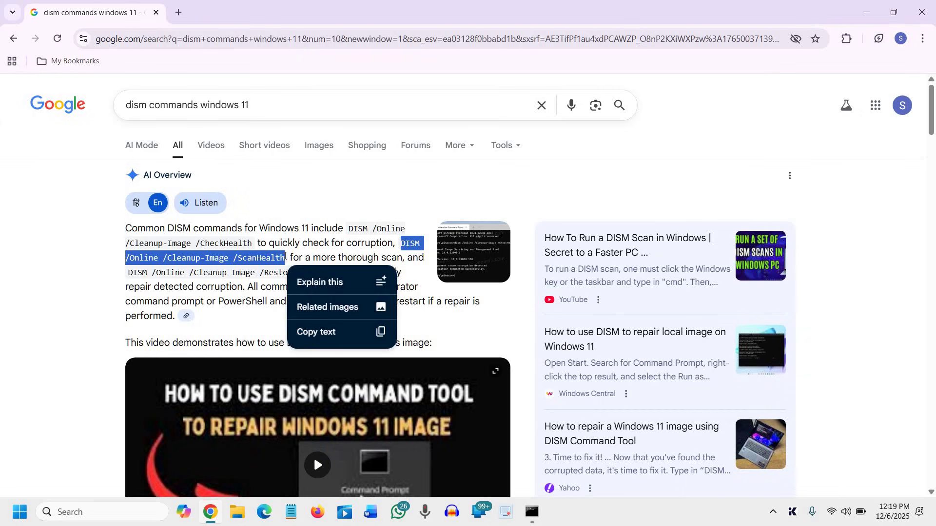
{"action": "key", "text": "alt+Tab"}
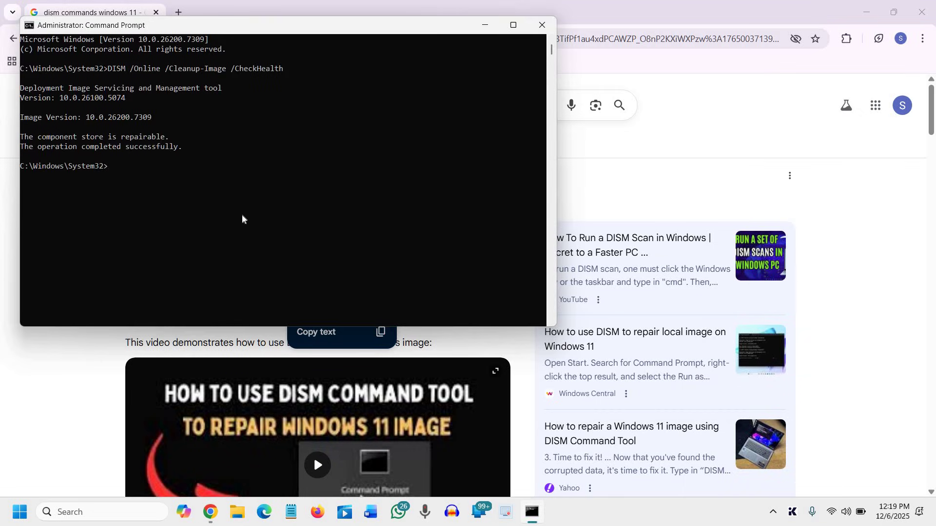
{"action": "key", "text": "ctrl+v"}
{"action": "key", "text": "Return"}
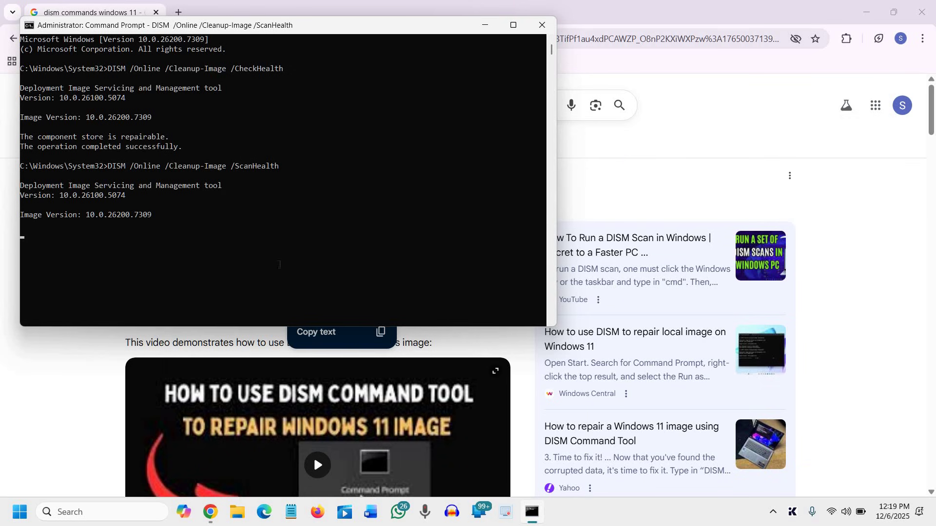
Step: Select the RestoreHealth command on the results page and close Command Prompt at 4.9%
{"action": "left_click", "coordinate": [266, 342]}
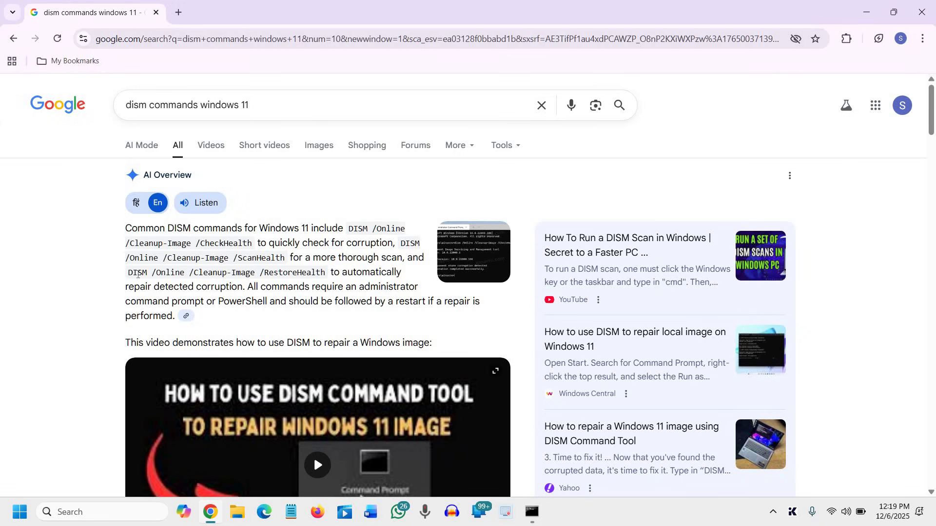
{"action": "left_click_drag", "start_coordinate": [128, 273], "coordinate": [323, 276]}
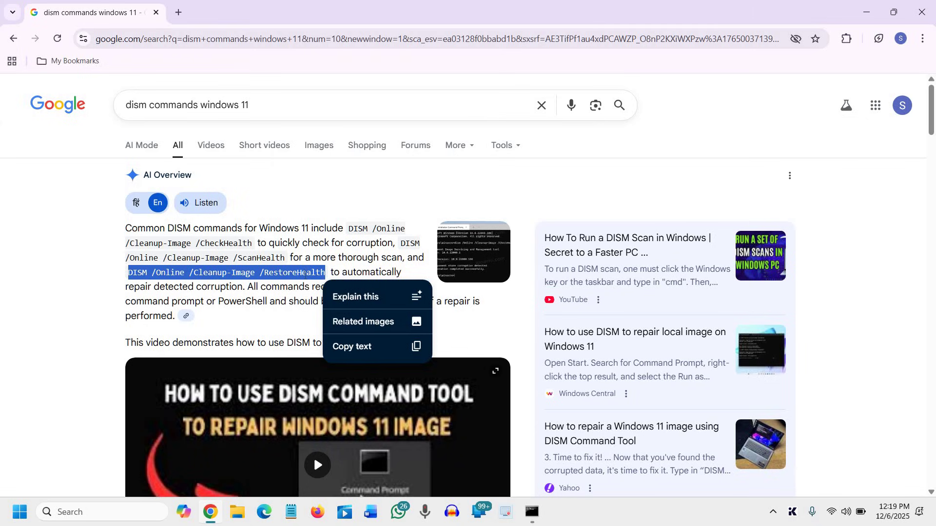
{"action": "left_click", "coordinate": [526, 513]}
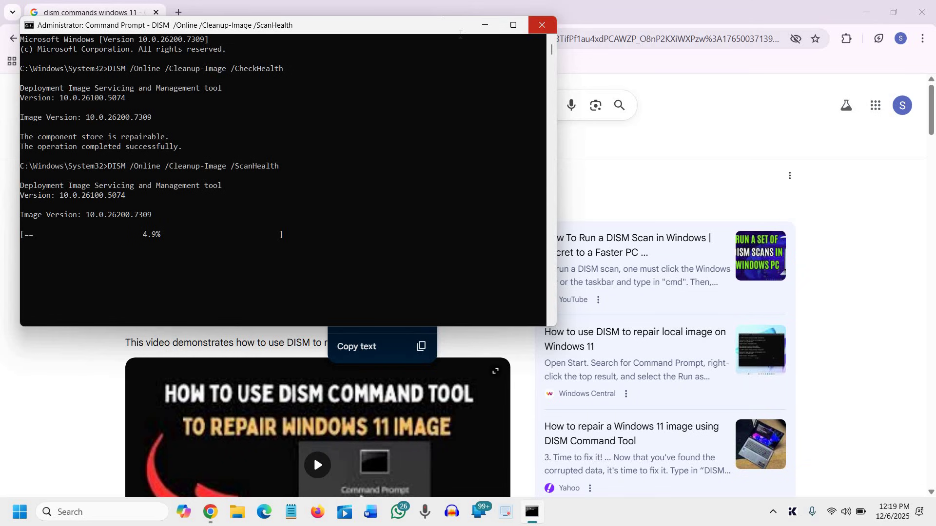
{"action": "left_click", "coordinate": [542, 29]}
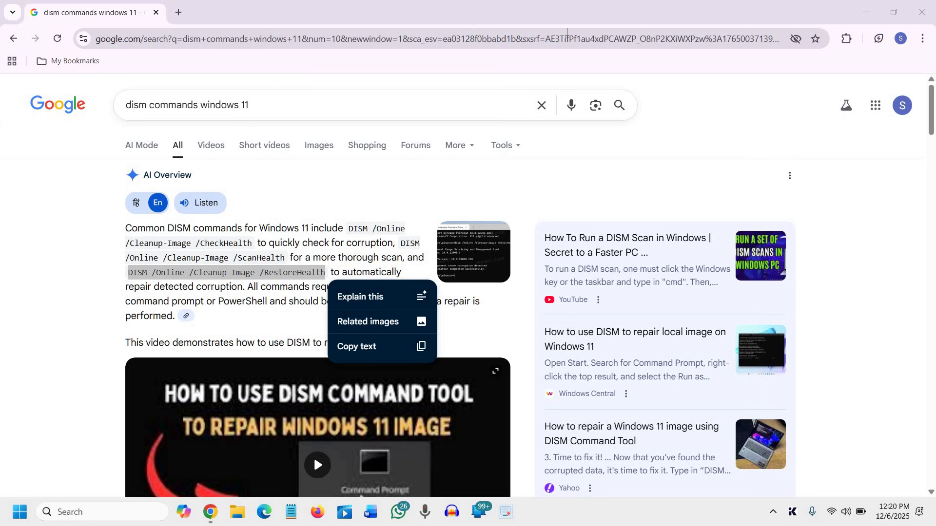
Step: Check the display resolution options from the desktop, keep 1920 × 1080, and close Settings
{"action": "left_click", "coordinate": [922, 11]}
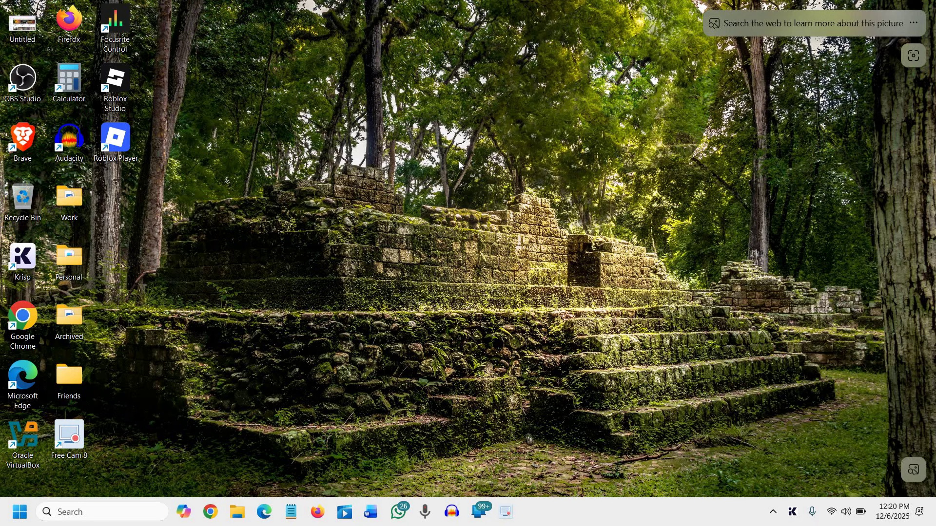
{"action": "right_click", "coordinate": [459, 164]}
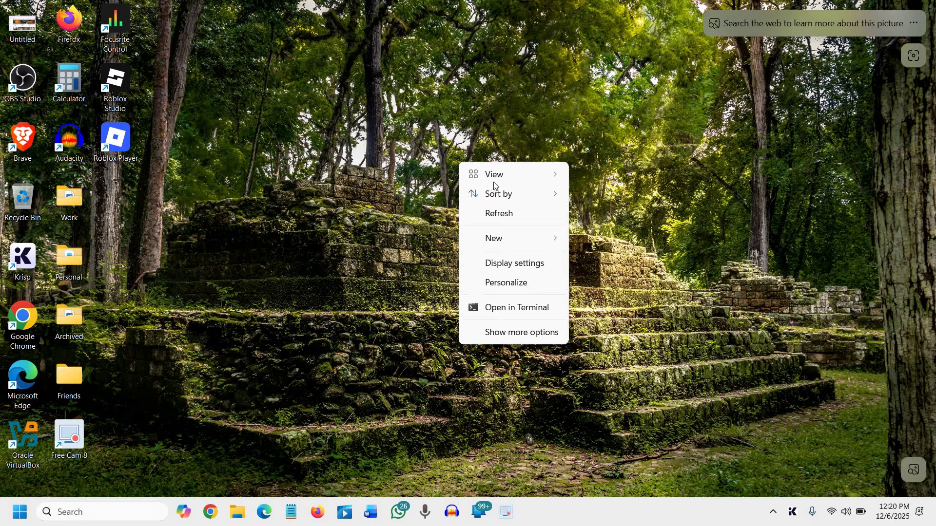
{"action": "right_click", "coordinate": [362, 218]}
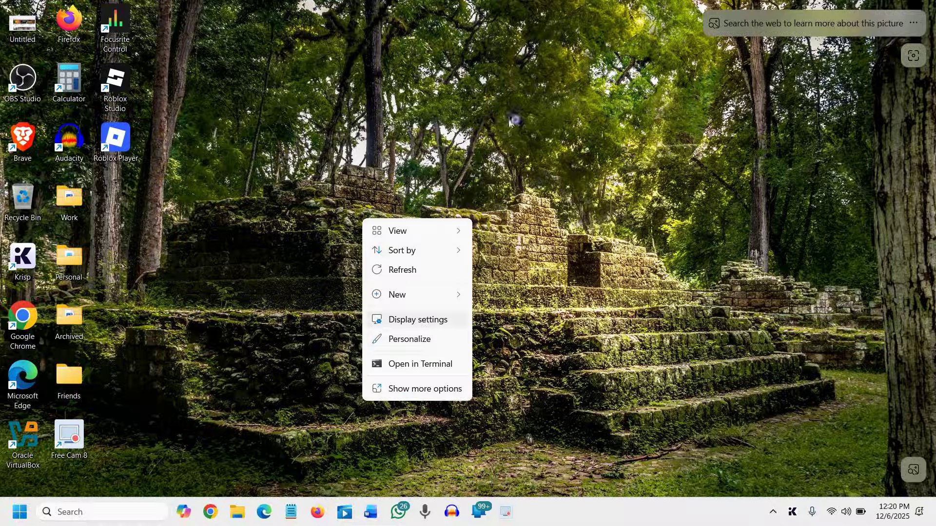
{"action": "left_click", "coordinate": [428, 319]}
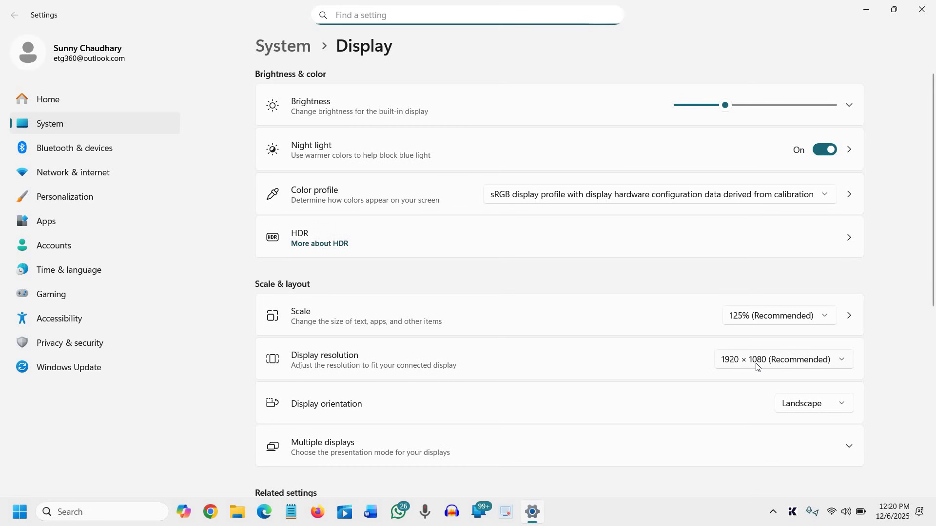
{"action": "left_click", "coordinate": [757, 365]}
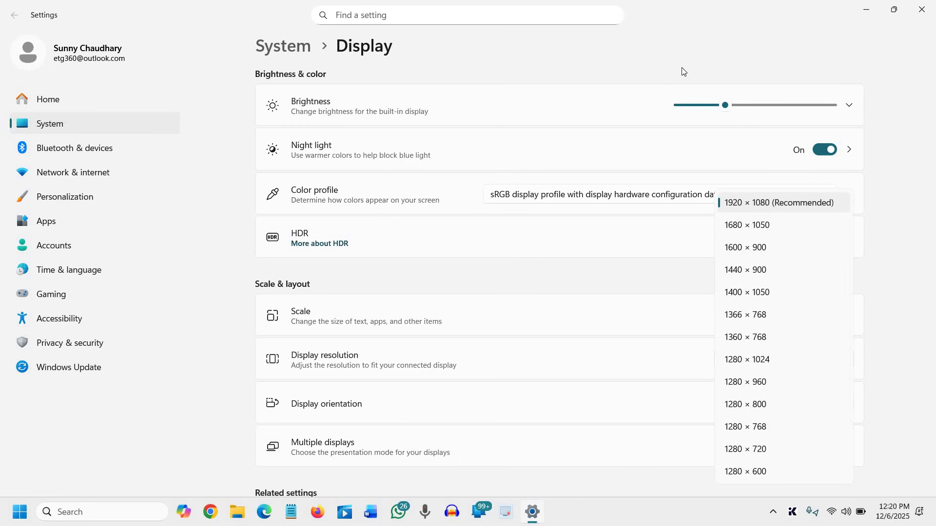
{"action": "left_click", "coordinate": [933, 18]}
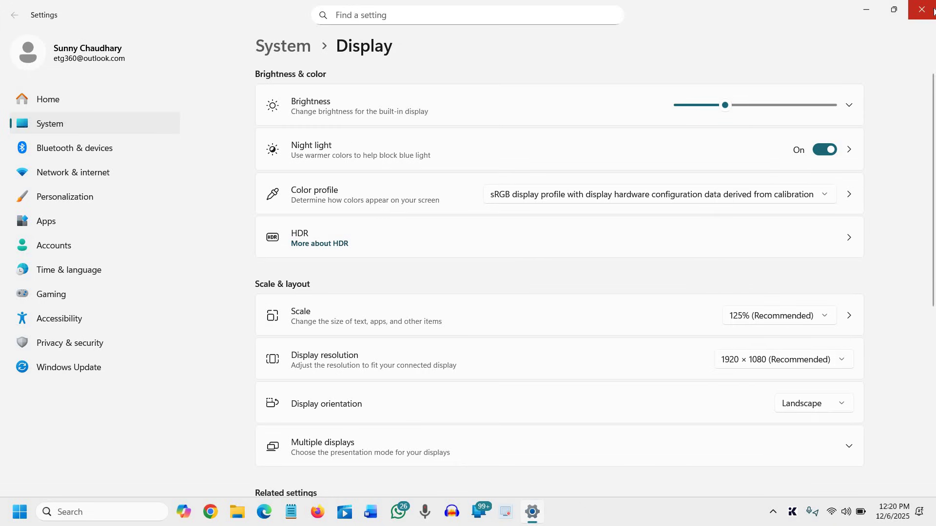
{"action": "left_click", "coordinate": [933, 9]}
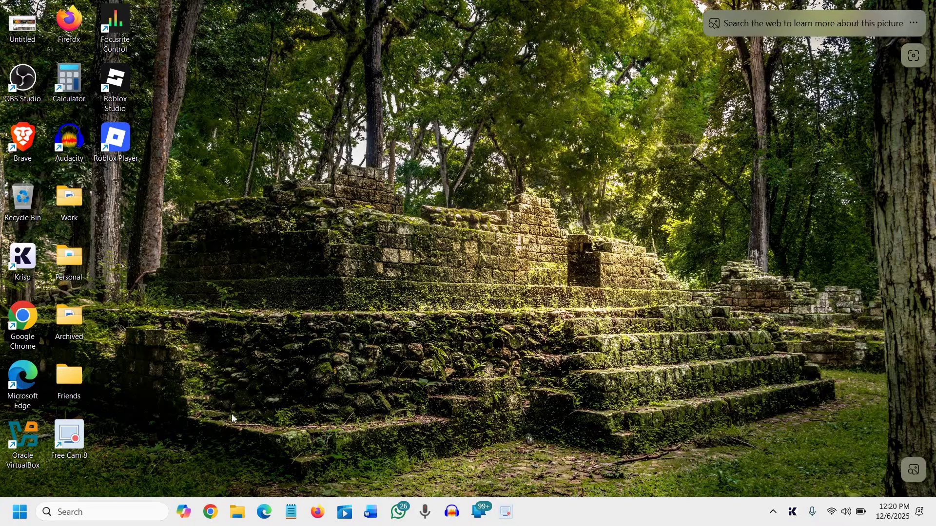
Step: Open Control Panel from search, change its item view, and maximize the window
{"action": "left_click", "coordinate": [99, 508]}
{"action": "type", "text": "contt"}
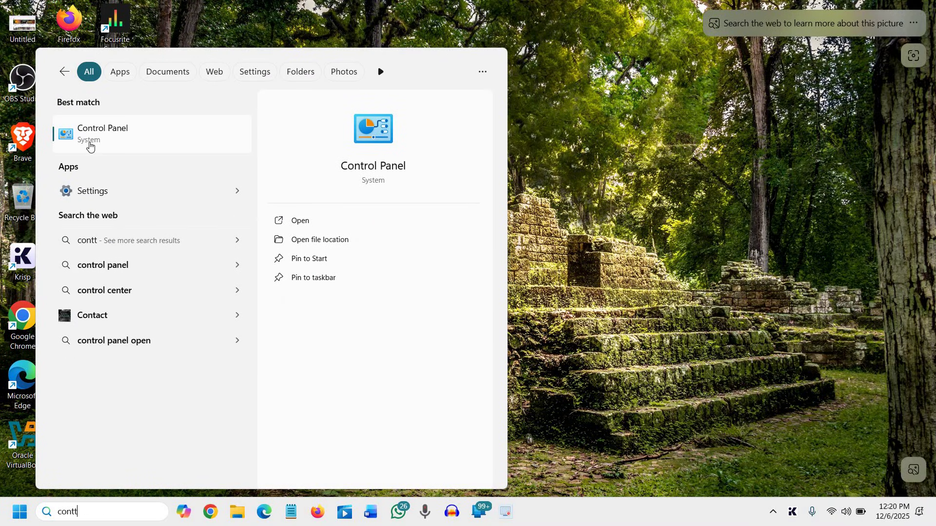
{"action": "left_click", "coordinate": [382, 180]}
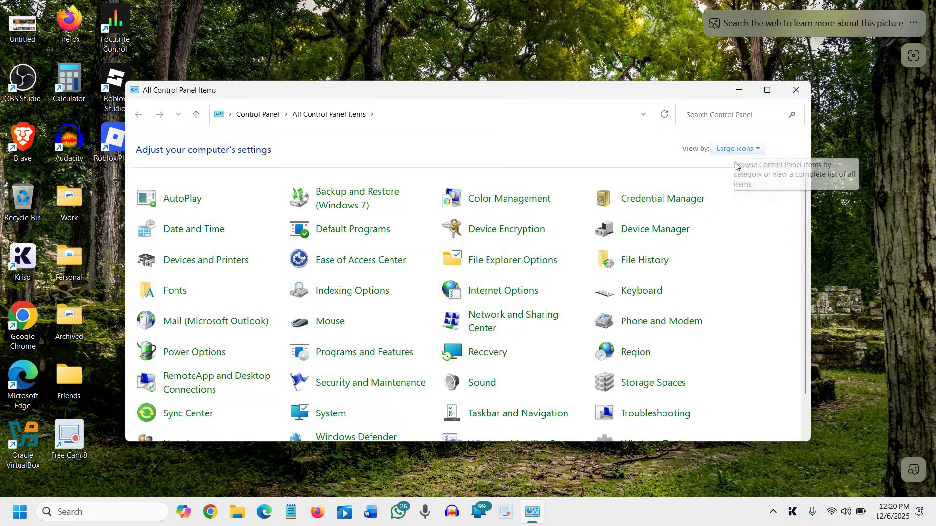
{"action": "left_click", "coordinate": [736, 149]}
{"action": "left_click", "coordinate": [770, 96]}
{"action": "left_click", "coordinate": [771, 96]}
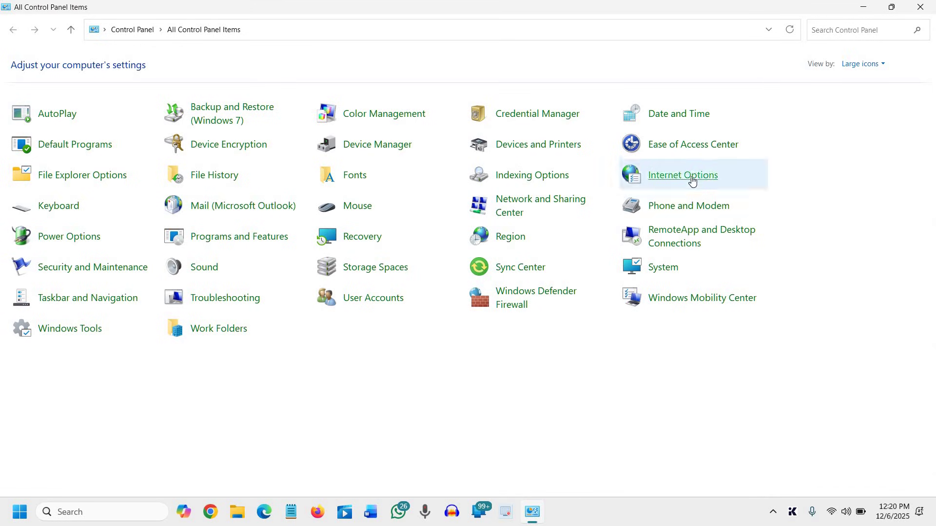
Step: Untick 'Turn on fast startup' in Power Options' unlocked shutdown settings
{"action": "left_click", "coordinate": [83, 242]}
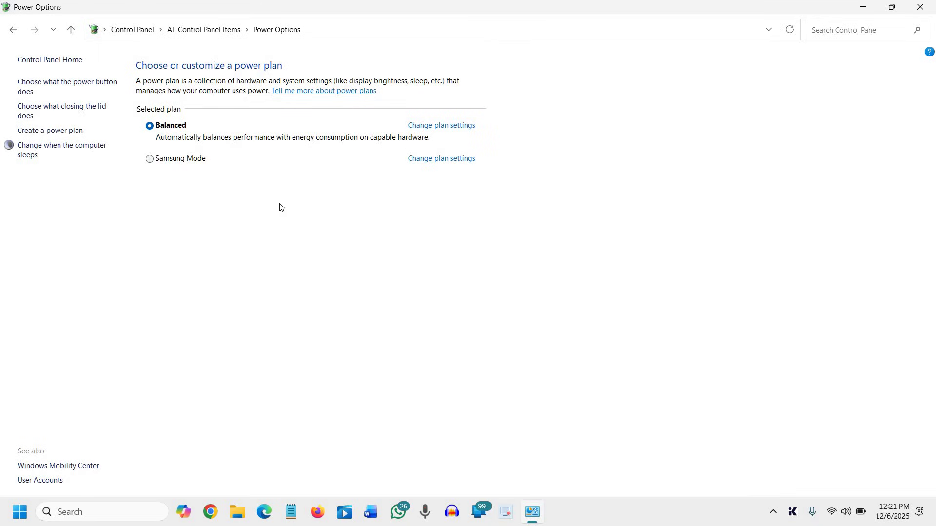
{"action": "left_click", "coordinate": [68, 110]}
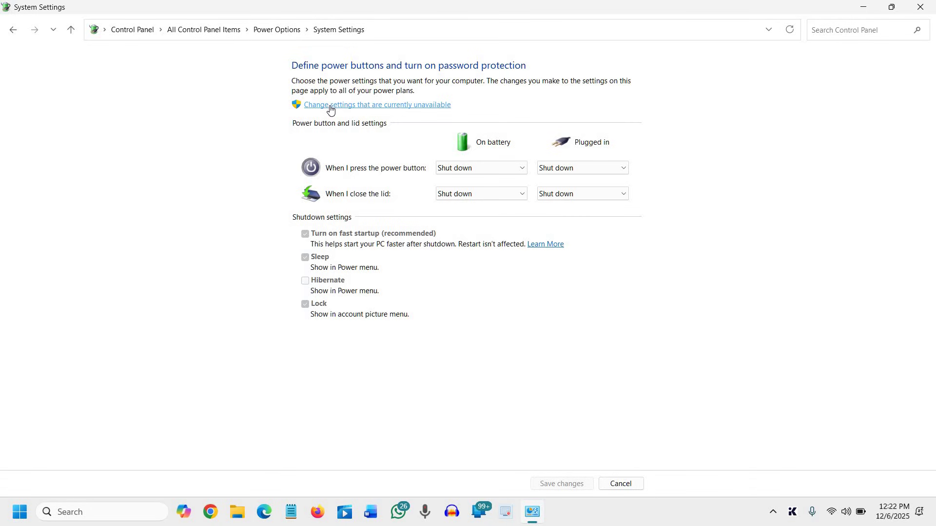
{"action": "left_click", "coordinate": [330, 106]}
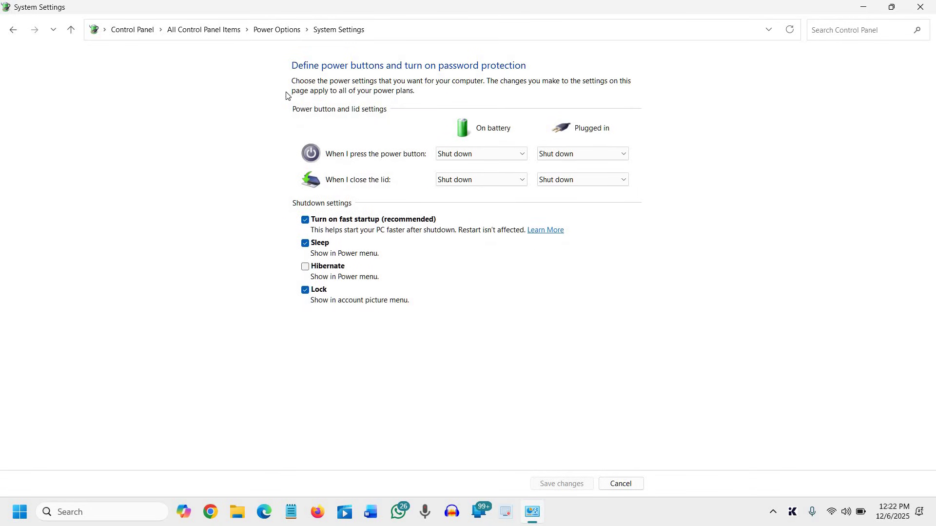
{"action": "left_click", "coordinate": [15, 30]}
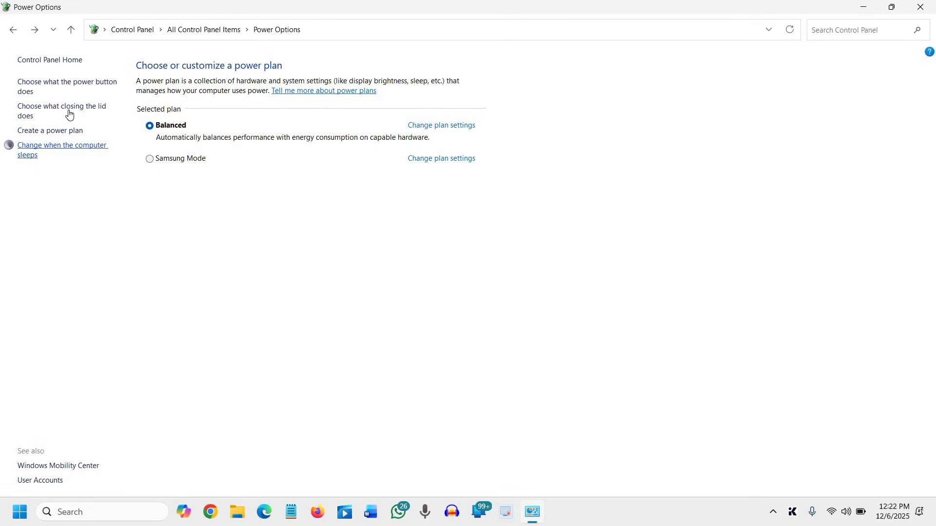
{"action": "left_click", "coordinate": [69, 114]}
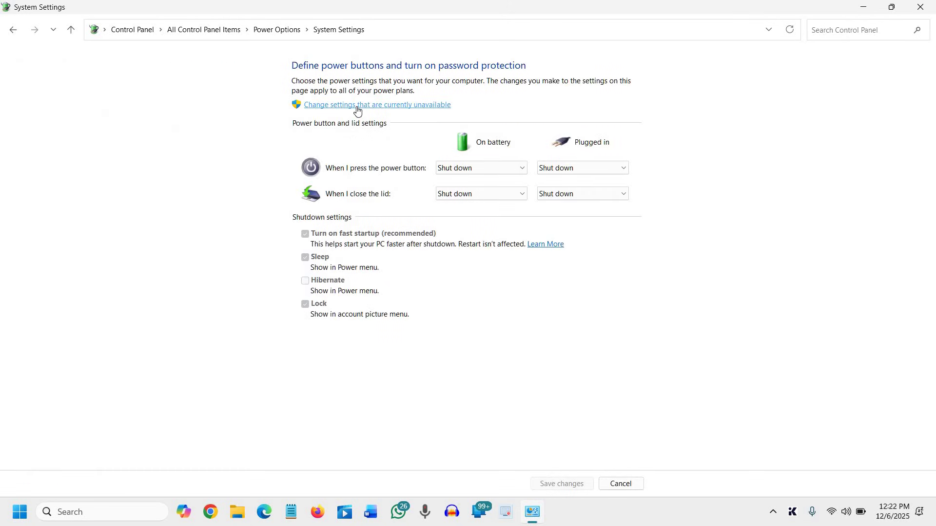
{"action": "left_click", "coordinate": [357, 108]}
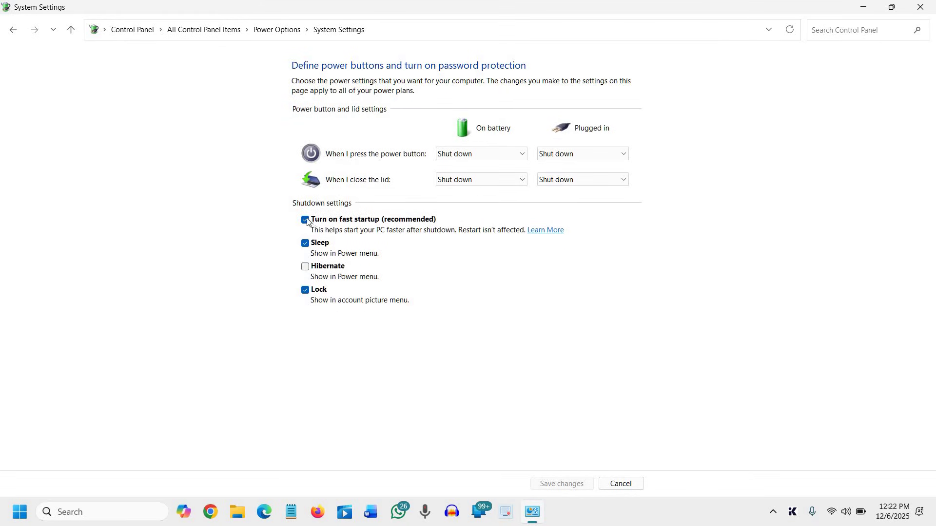
{"action": "left_click", "coordinate": [332, 222]}
{"action": "left_click", "coordinate": [628, 486]}
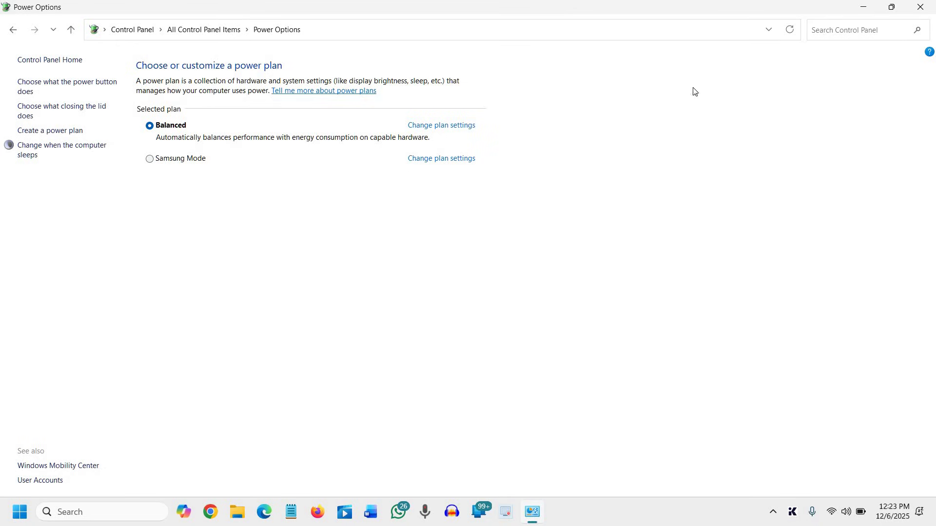
Step: Search 'restore' and launch System Restore from the System Protection settings
{"action": "left_click", "coordinate": [107, 512]}
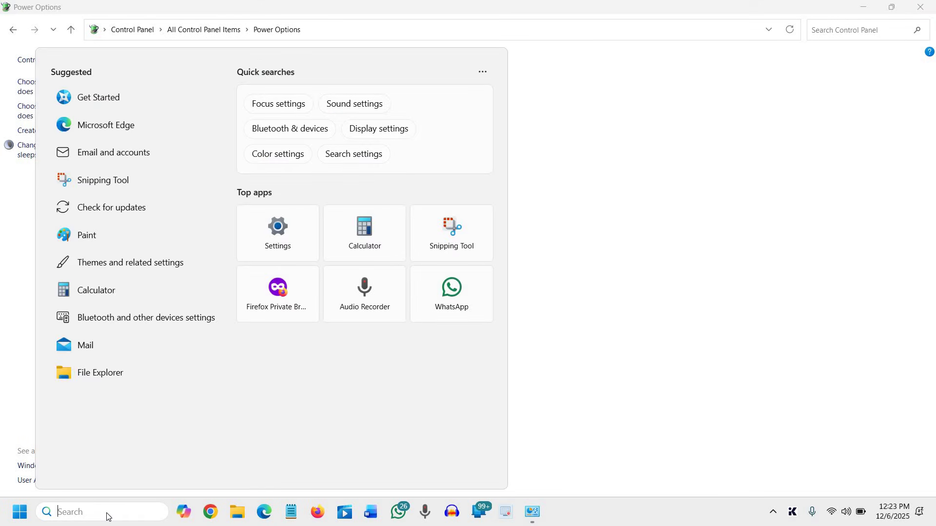
{"action": "type", "text": "res"}
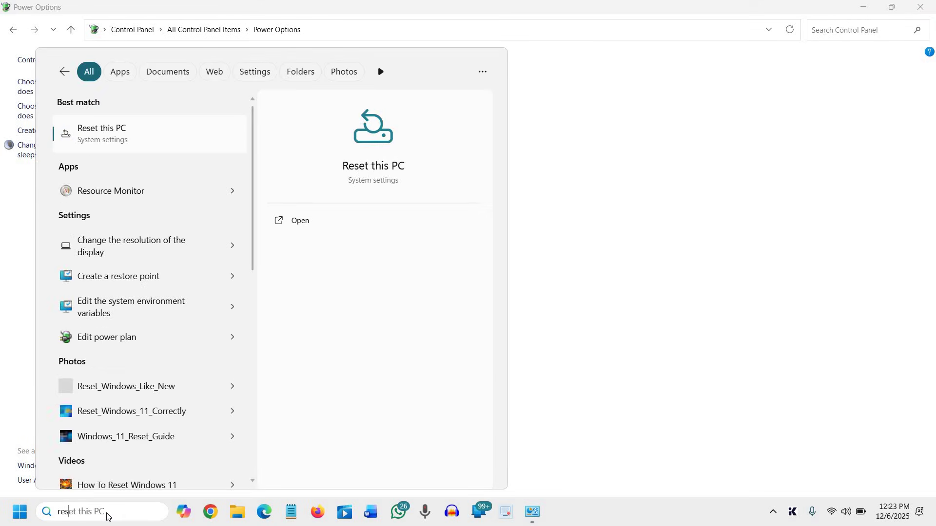
{"action": "type", "text": "tore"}
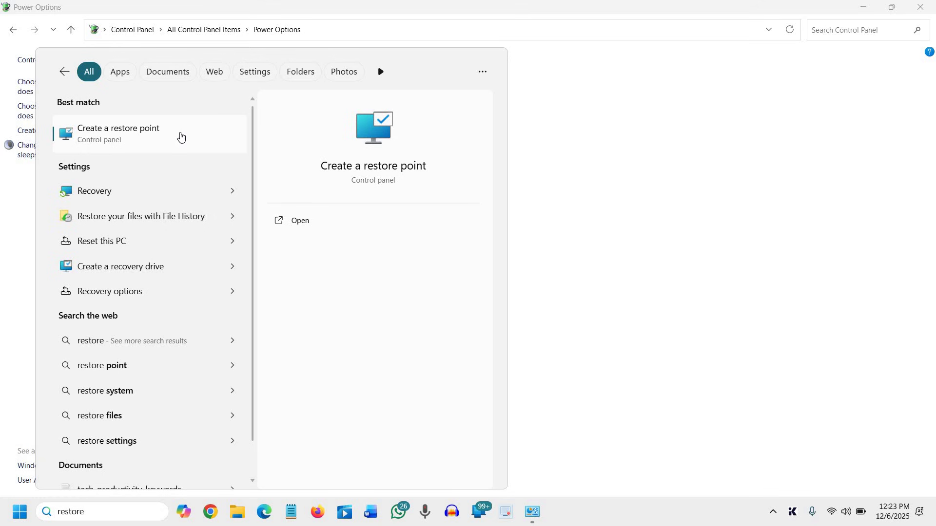
{"action": "left_click", "coordinate": [181, 137]}
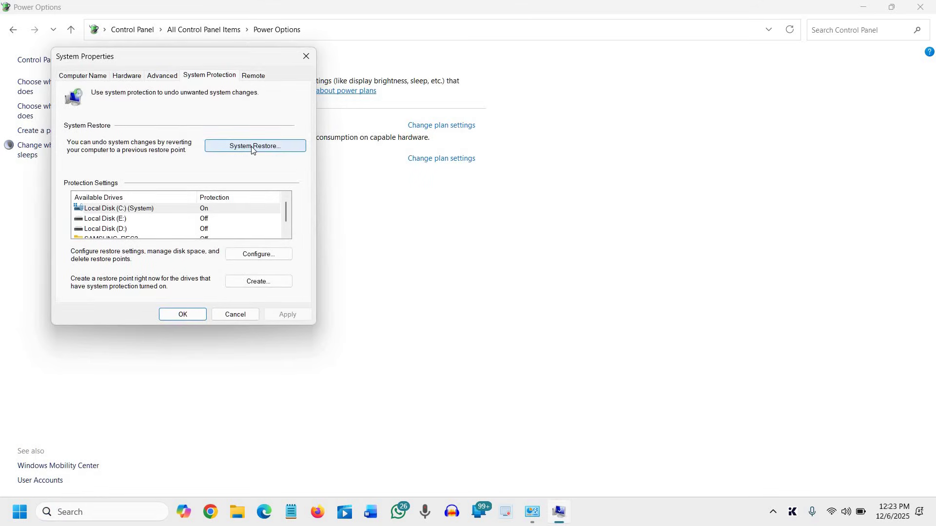
{"action": "left_click", "coordinate": [253, 148]}
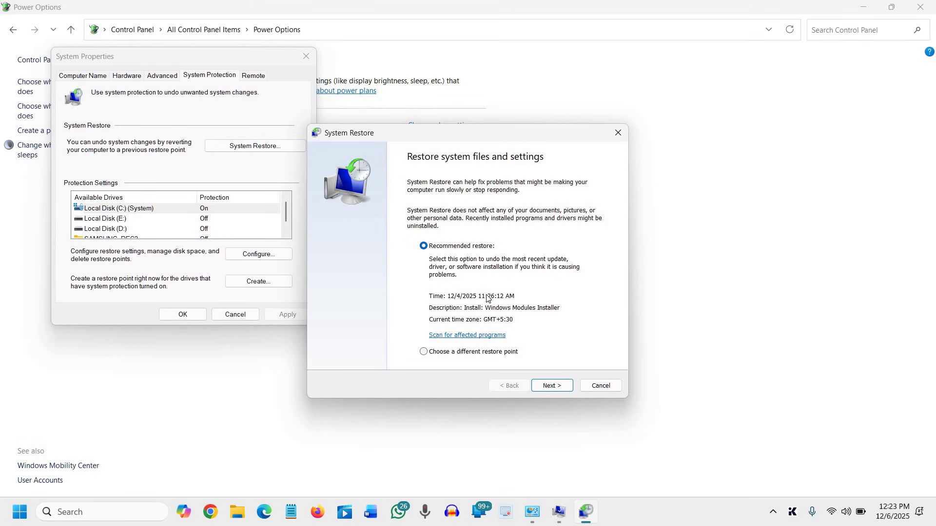
Step: Select the 12/3/2025 Windows Update restore point, then cancel and close System Properties
{"action": "left_click", "coordinate": [423, 352]}
{"action": "left_click", "coordinate": [552, 386]}
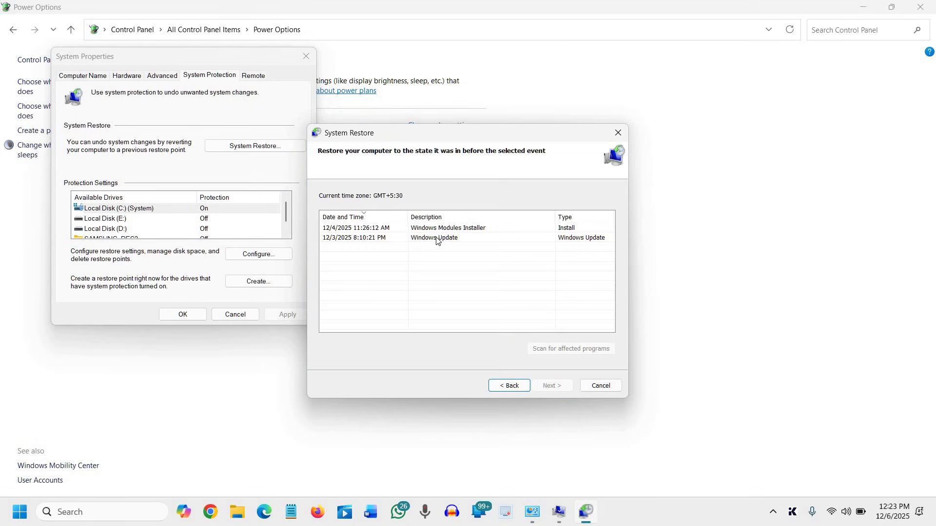
{"action": "left_click", "coordinate": [385, 239]}
{"action": "left_click", "coordinate": [451, 228]}
{"action": "left_click", "coordinate": [439, 238]}
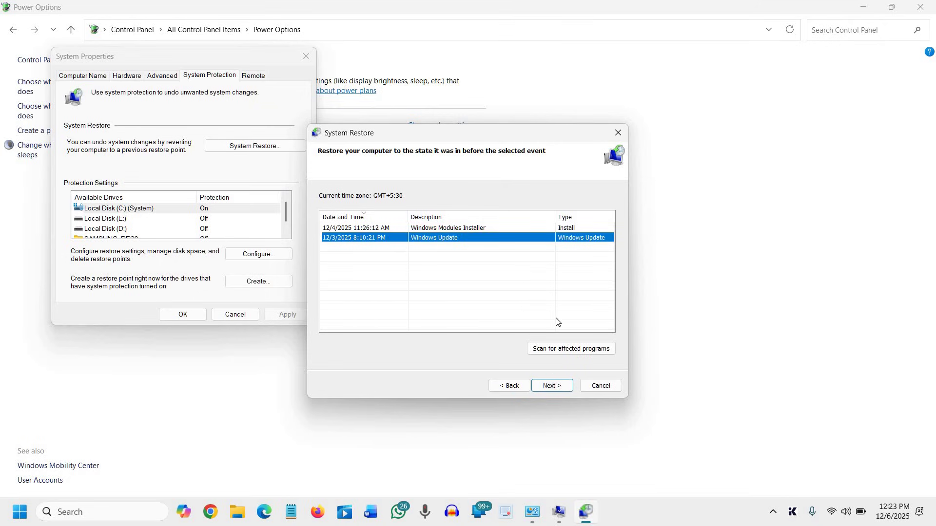
{"action": "left_click", "coordinate": [609, 389]}
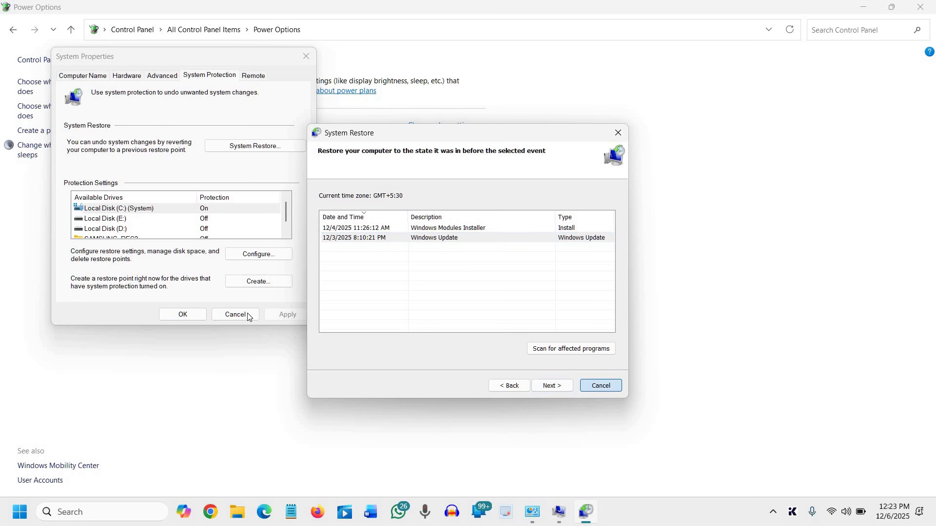
{"action": "left_click", "coordinate": [920, 7]}
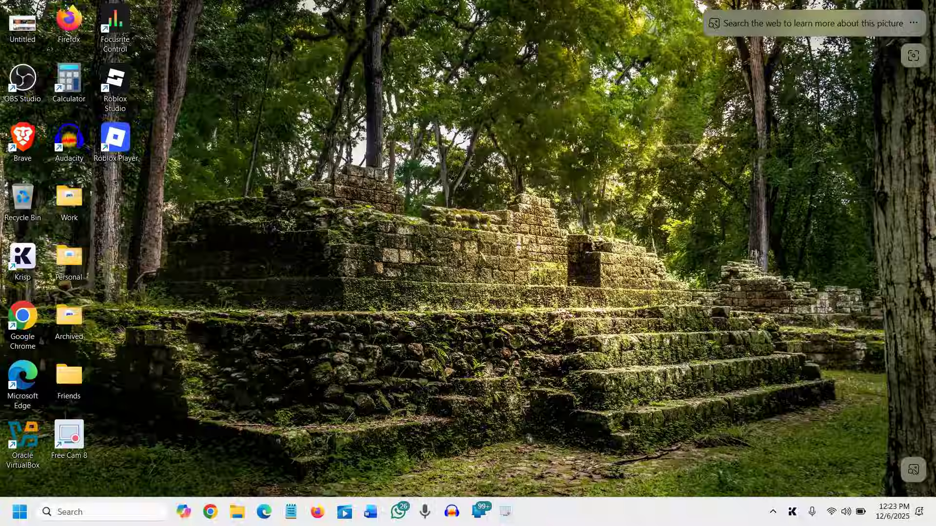
{"action": "right_click", "coordinate": [347, 140]}
{"action": "left_click", "coordinate": [388, 190]}
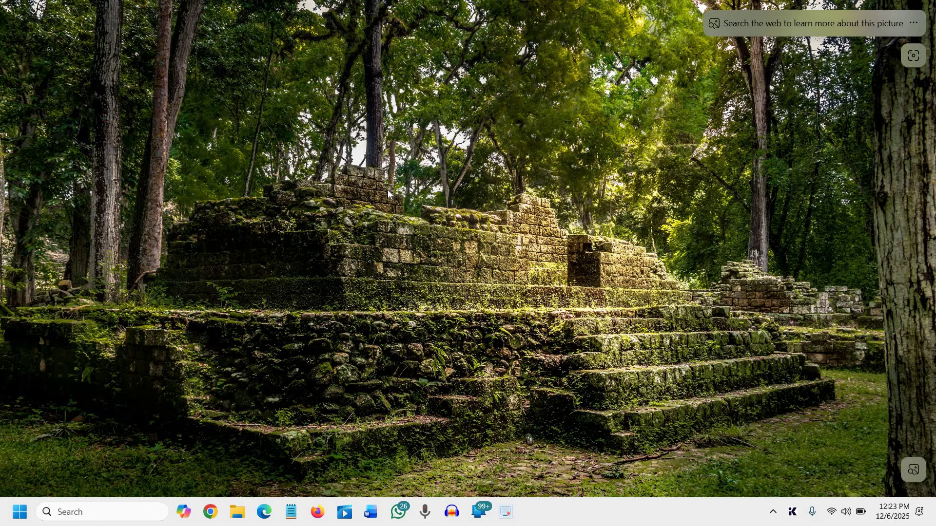